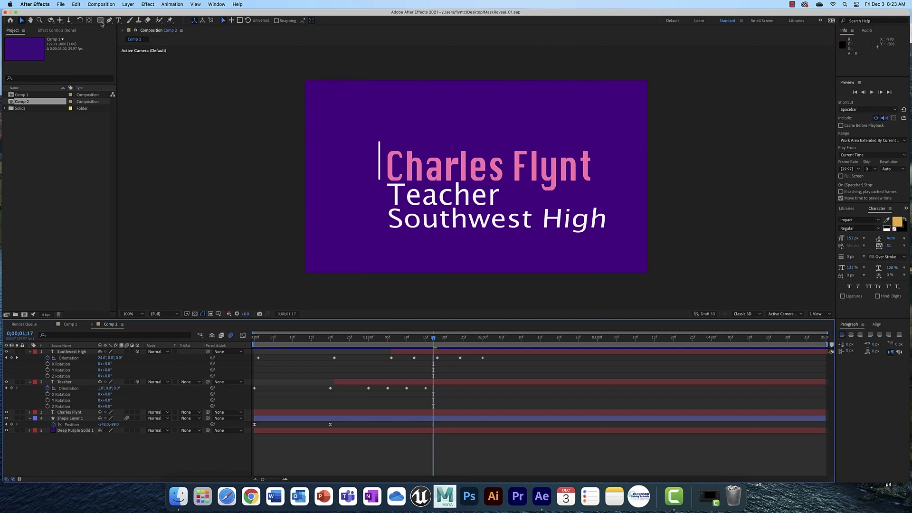
# Create a new empty composition, Comp 3, with default settings.
pyautogui.click(101, 4)
pyautogui.click(108, 15)
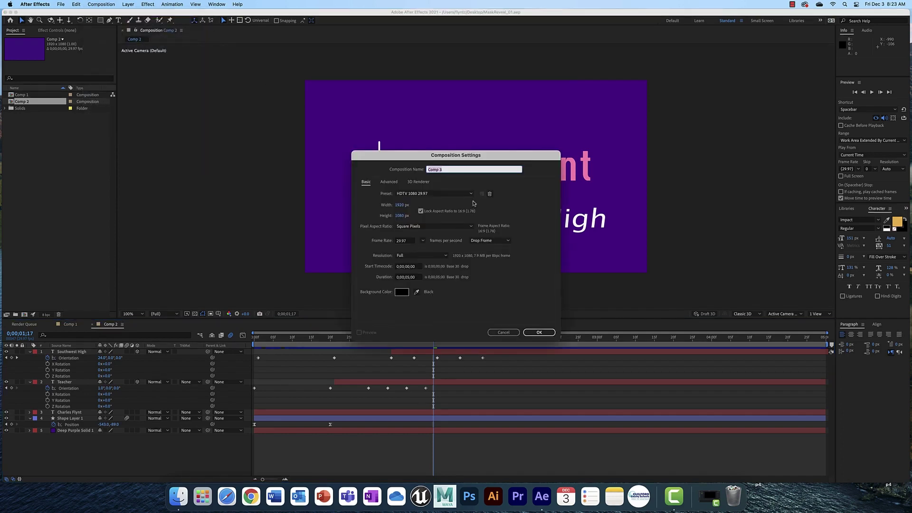
pyautogui.click(539, 332)
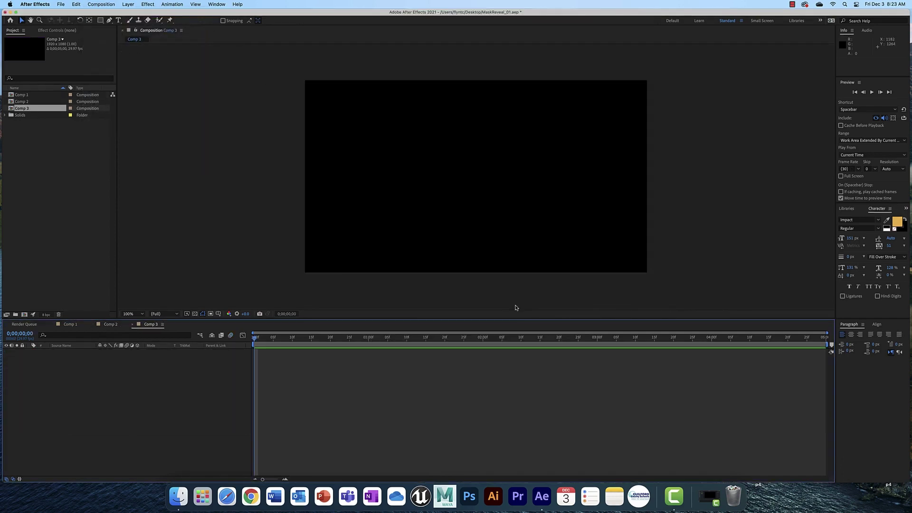
# Add a full-frame 1920×1080 near-black solid layer, Black Solid 1, to Comp 3.
pyautogui.click(127, 4)
pyautogui.moveTo(138, 13)
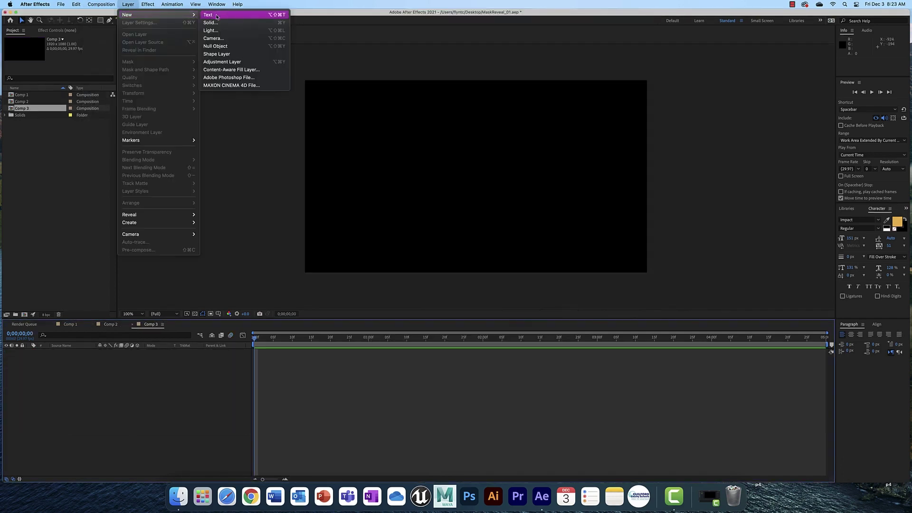
pyautogui.click(223, 22)
pyautogui.click(451, 293)
pyautogui.moveTo(458, 245); pyautogui.dragTo(372, 296)
pyautogui.click(522, 209)
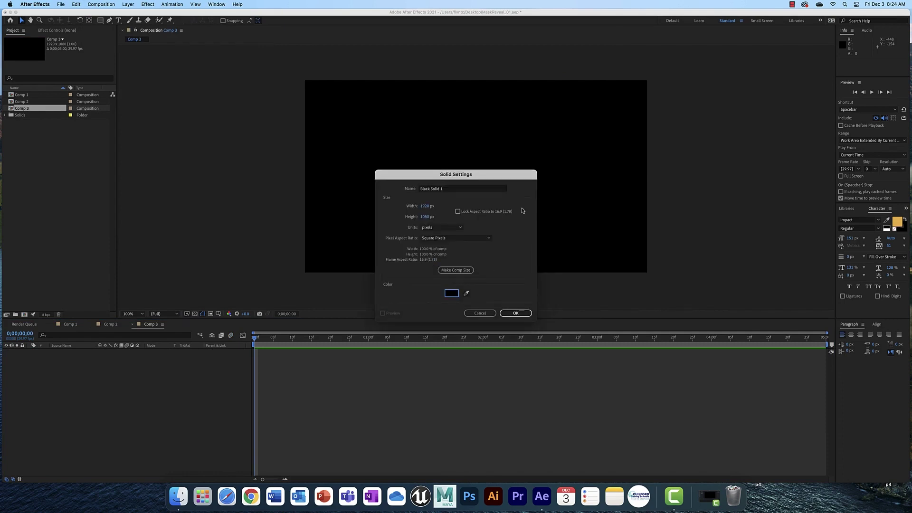
pyautogui.click(515, 313)
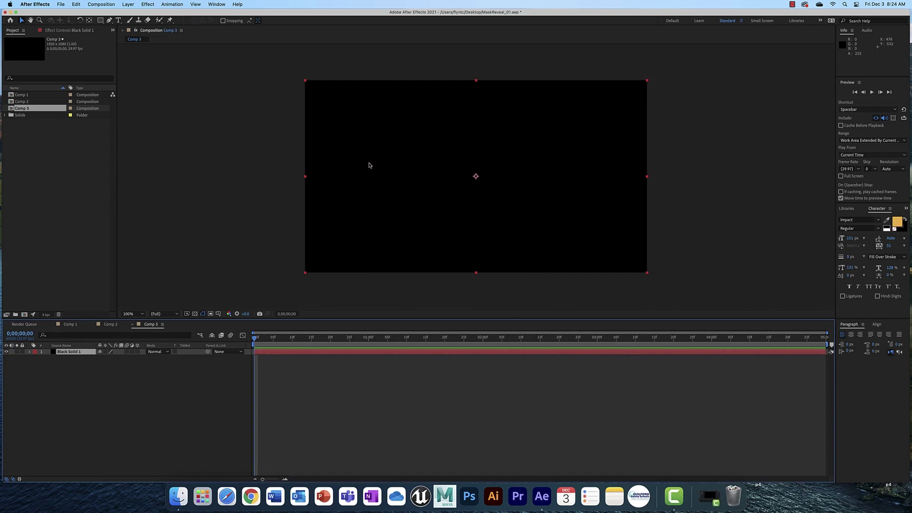
# Browse the Effect menu and close it without applying anything.
pyautogui.click(148, 4)
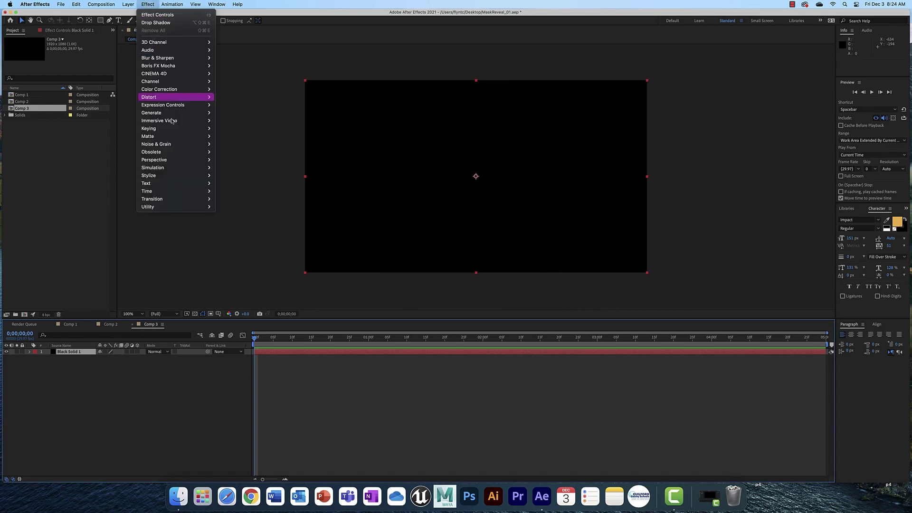
pyautogui.moveTo(177, 119)
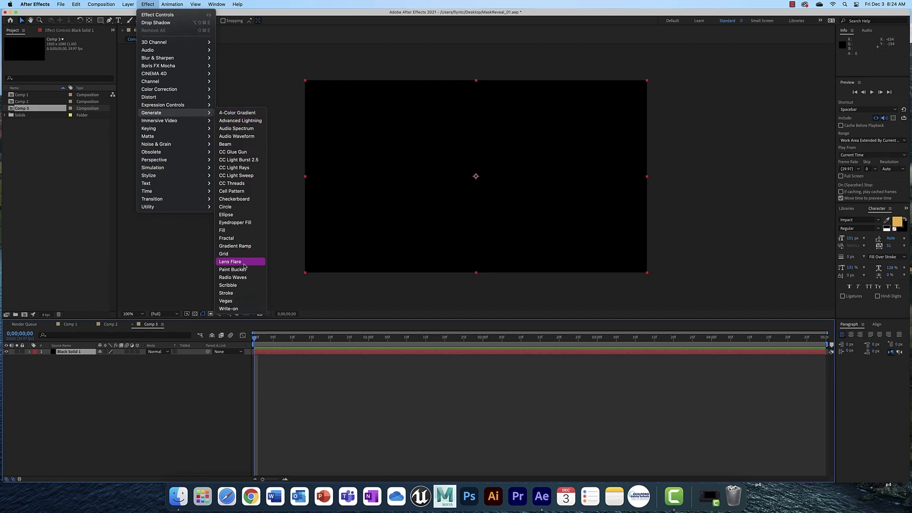
pyautogui.click(217, 4)
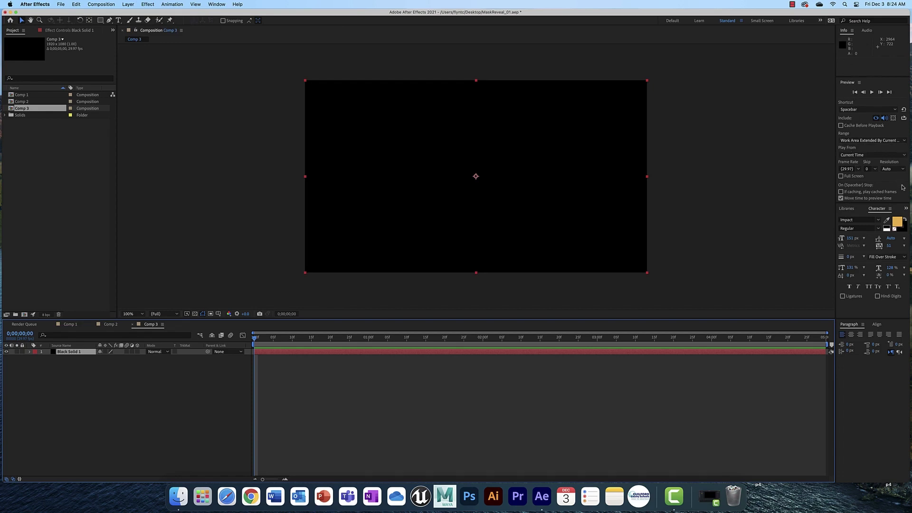
# Find Lens Flare in Effects & Presets by searching 'len' and apply it to Black Solid 1.
pyautogui.click(905, 209)
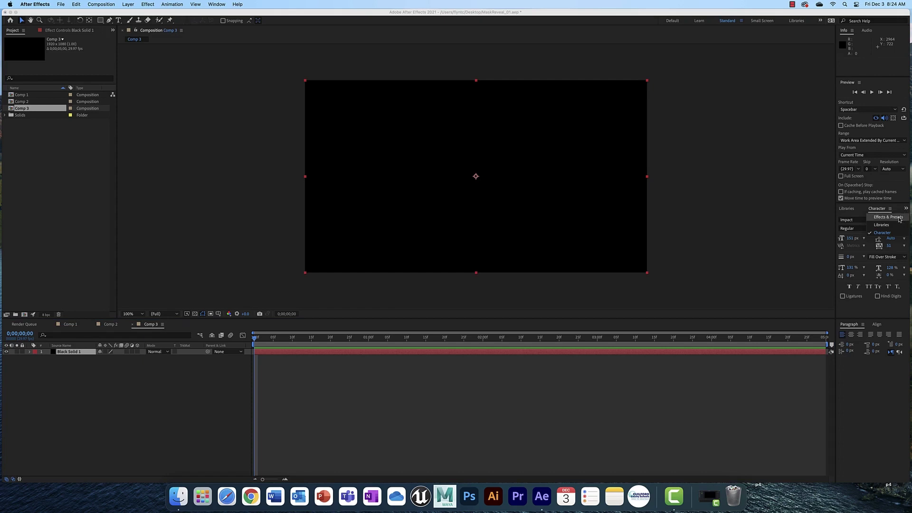
pyautogui.click(887, 217)
pyautogui.click(857, 219)
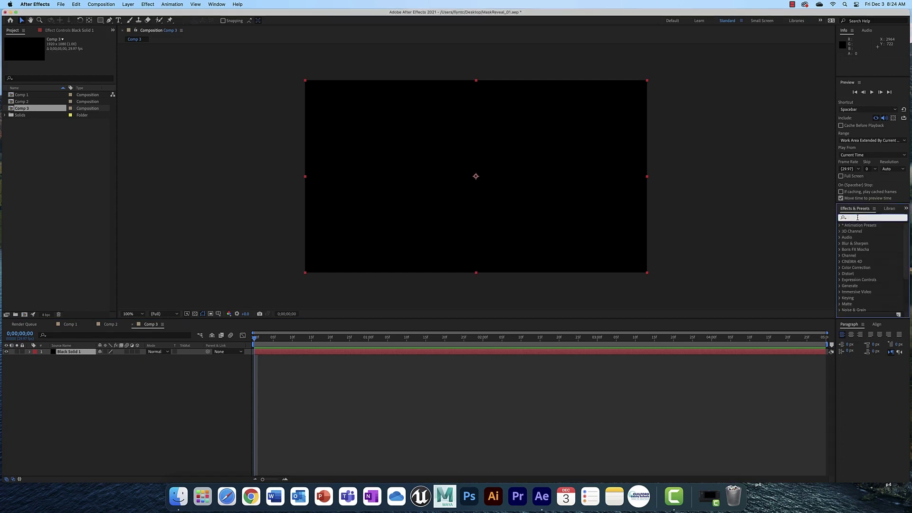
pyautogui.write('len')
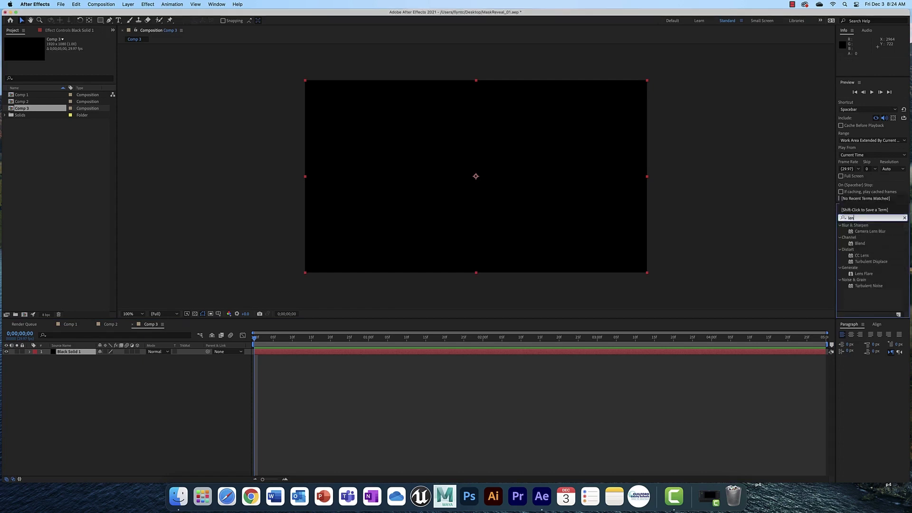
pyautogui.doubleClick(863, 274)
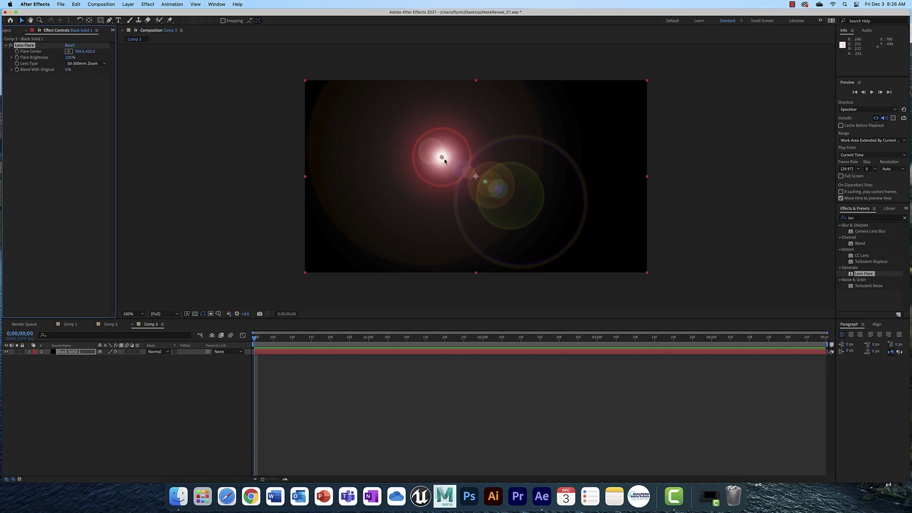
# Move the Lens Flare centre down to 744,574 and raise Flare Brightness to 122%.
pyautogui.moveTo(441, 158)
pyautogui.mouseDown()
pyautogui.moveTo(448, 189)
pyautogui.moveTo(492, 198)
pyautogui.moveTo(435, 170)
pyautogui.mouseUp()
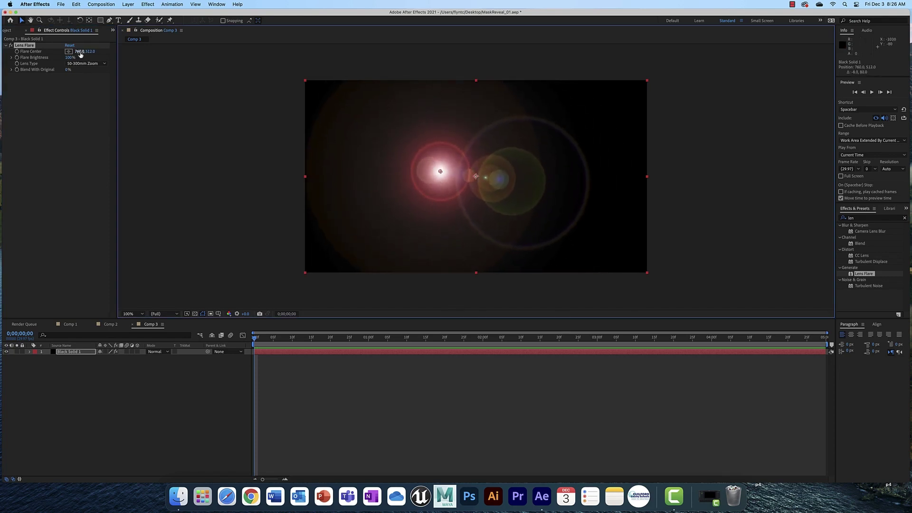
pyautogui.moveTo(79, 51); pyautogui.dragTo(94, 67)
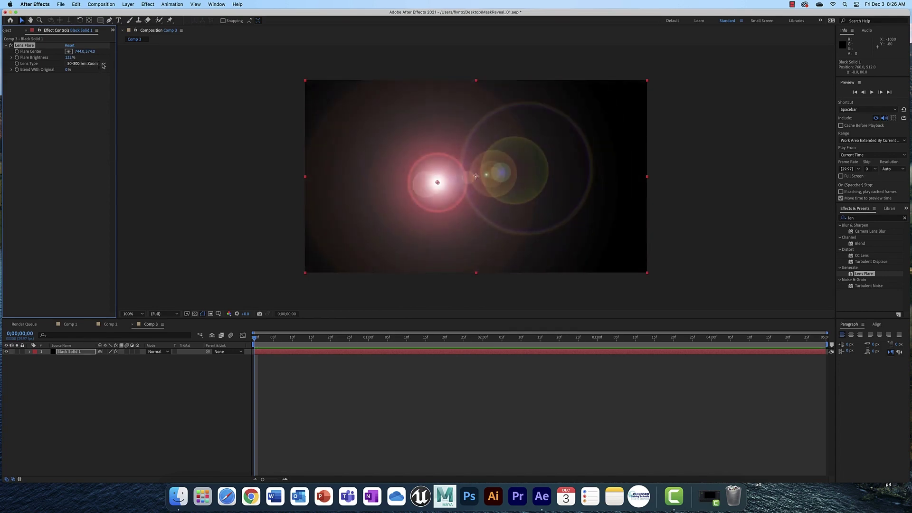
# Try 35mm Prime, then set Lens Type to 105mm Prime and adjust blend and brightness to about 108%.
pyautogui.click(104, 65)
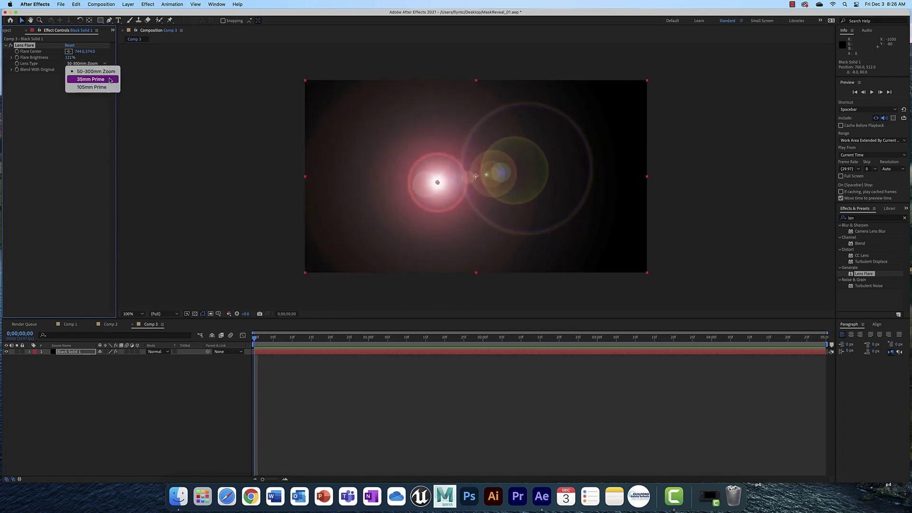
pyautogui.click(110, 80)
pyautogui.click(103, 67)
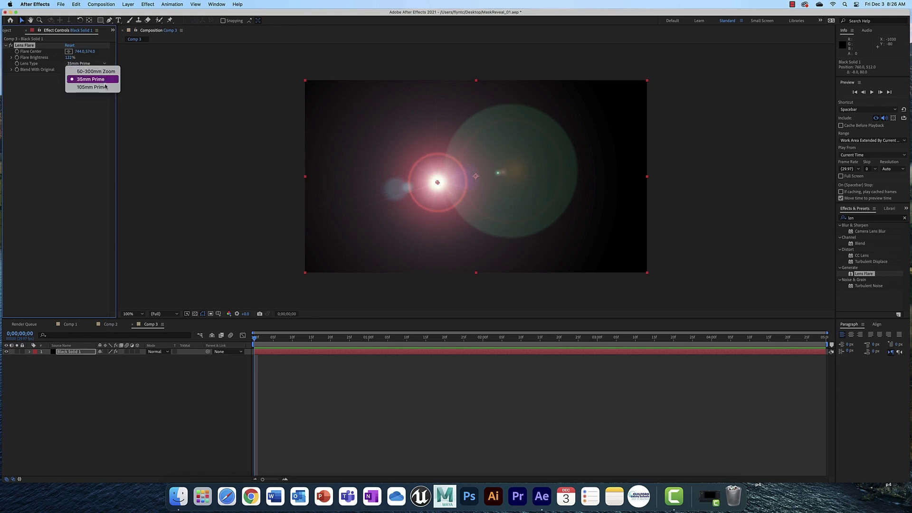
pyautogui.press('Escape')
pyautogui.press('Down')
pyautogui.click(103, 65)
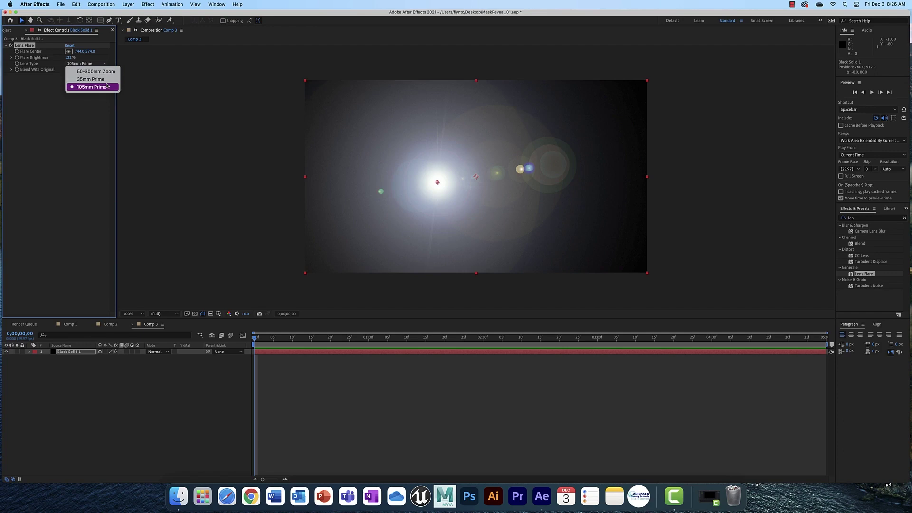
pyautogui.click(93, 65)
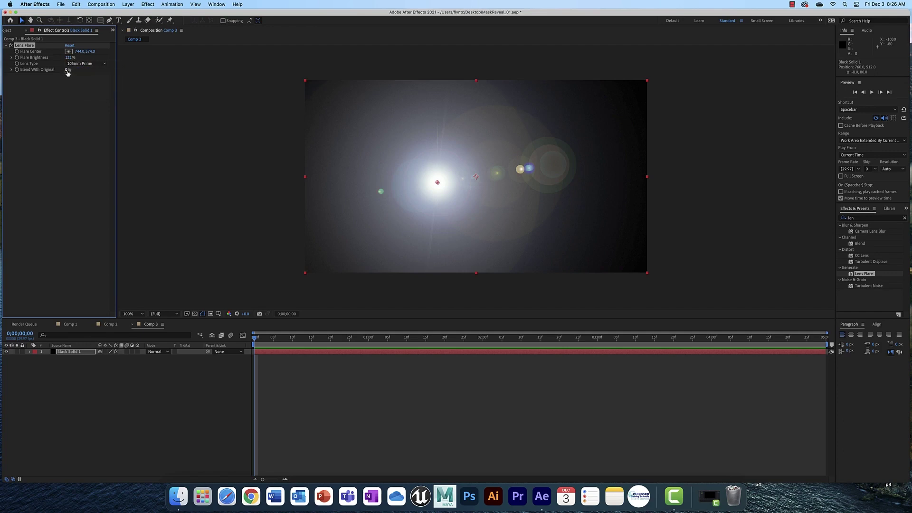
pyautogui.moveTo(67, 73)
pyautogui.mouseDown()
pyautogui.moveTo(95, 72)
pyautogui.moveTo(60, 72)
pyautogui.moveTo(71, 59)
pyautogui.moveTo(90, 58)
pyautogui.moveTo(65, 58)
pyautogui.mouseUp()
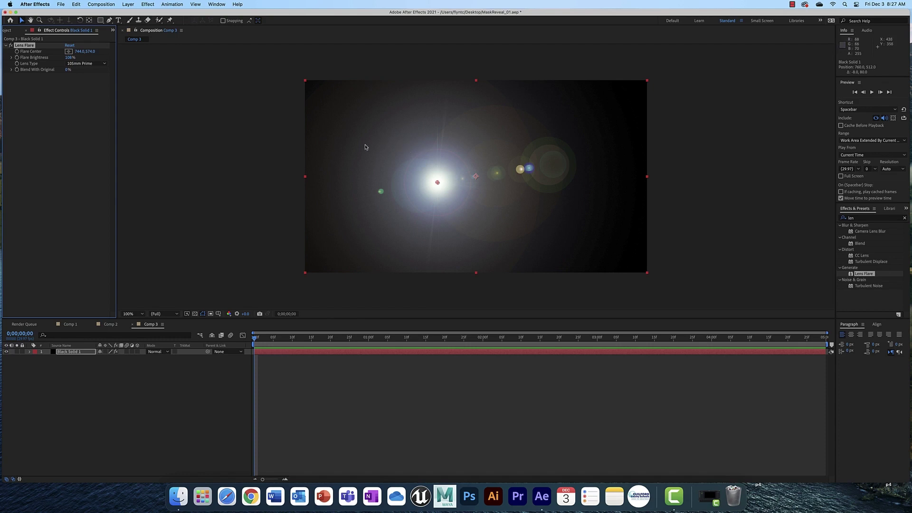
# Apply a Curves effect to Black Solid 1 and try an RGB brightening, then undo it.
pyautogui.click(148, 4)
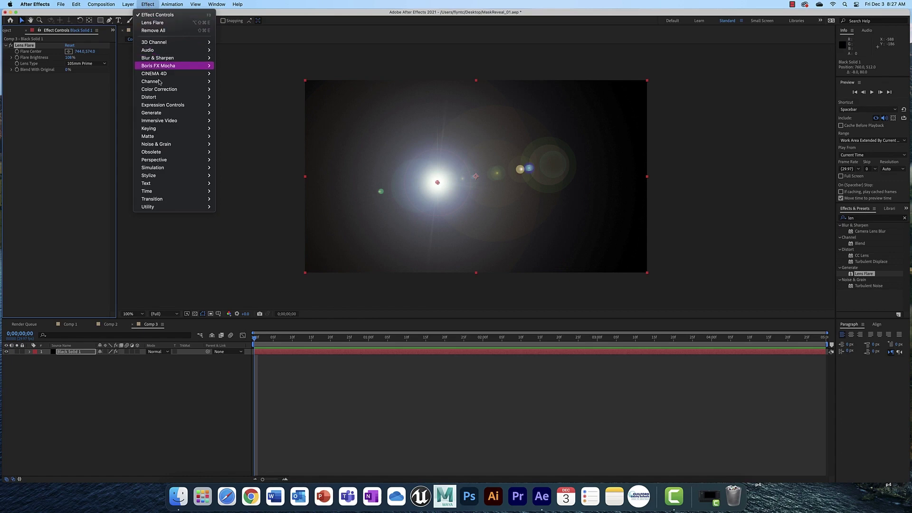
pyautogui.moveTo(164, 90)
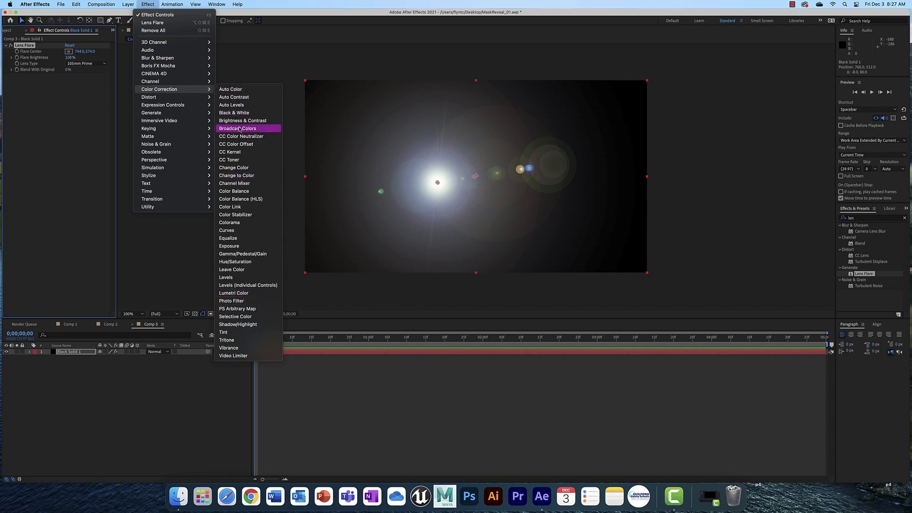
pyautogui.click(251, 232)
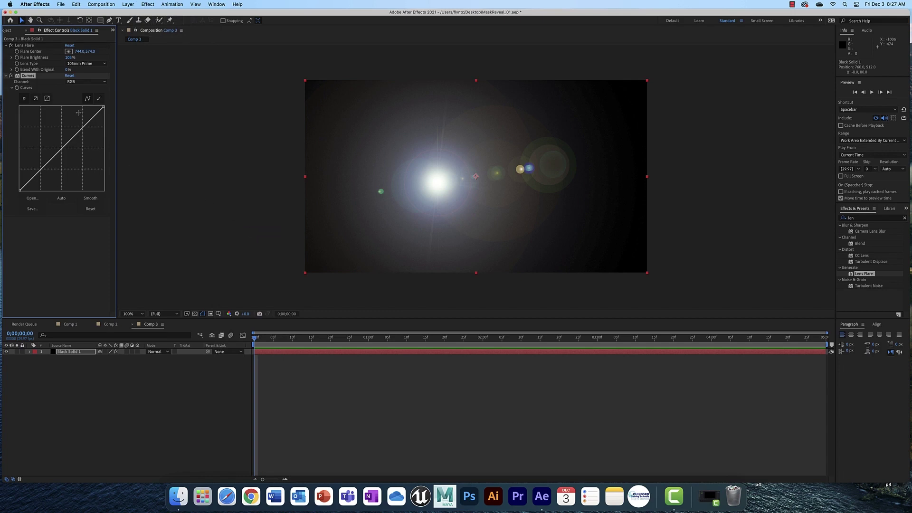
pyautogui.moveTo(86, 128); pyautogui.dragTo(70, 122)
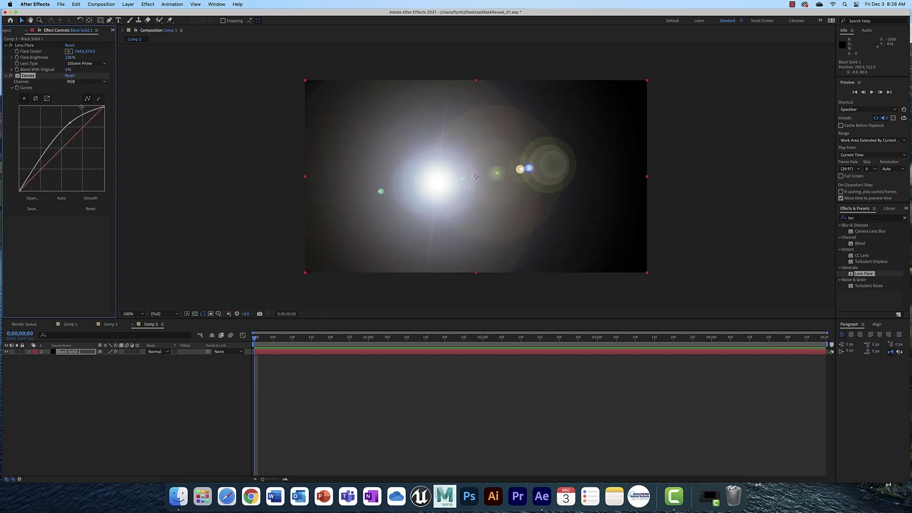
pyautogui.press('super+z')
# Try bending the Red and Green channel curves, undoing each edit.
pyautogui.click(88, 82)
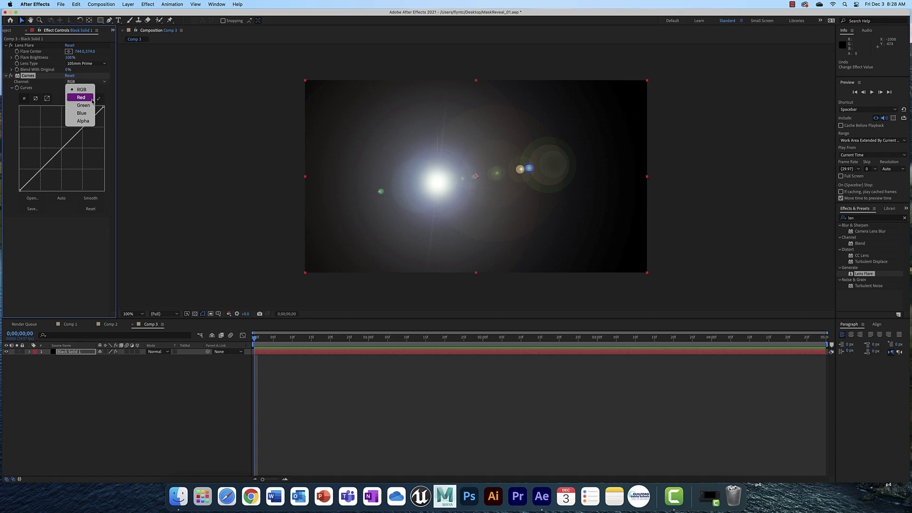
pyautogui.click(88, 83)
pyautogui.moveTo(88, 117); pyautogui.dragTo(83, 112)
pyautogui.press('super+z')
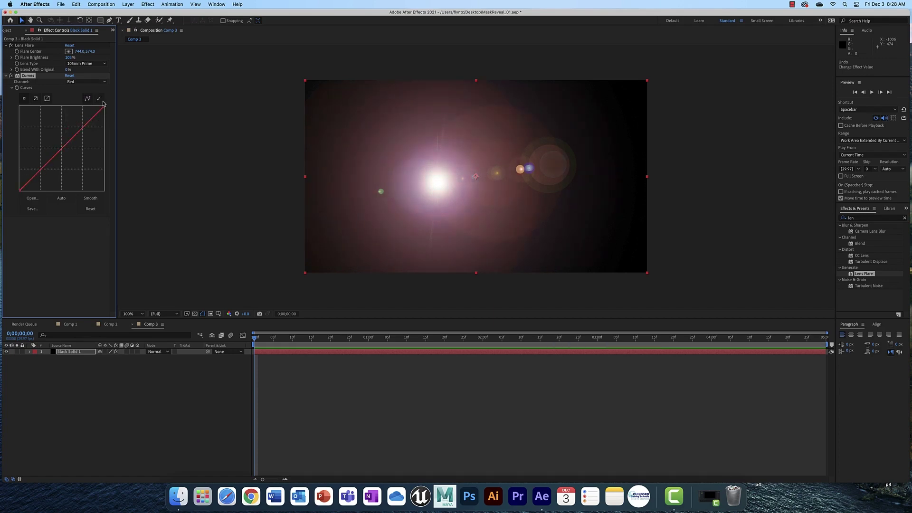
pyautogui.click(104, 81)
pyautogui.click(84, 105)
pyautogui.moveTo(62, 148); pyautogui.dragTo(55, 133)
pyautogui.press('super+z')
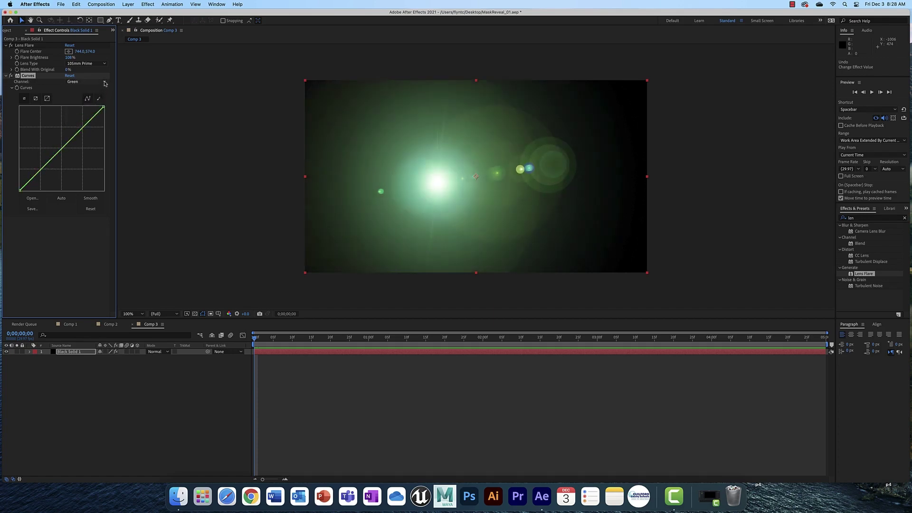
# Settle on the Blue channel and raise its curve to make the flare bluer.
pyautogui.click(105, 81)
pyautogui.click(82, 113)
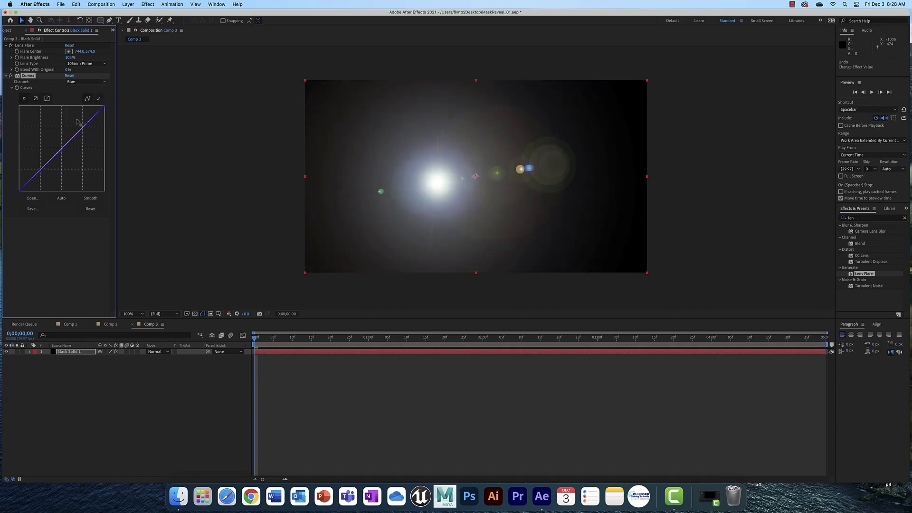
pyautogui.click(104, 82)
pyautogui.click(82, 120)
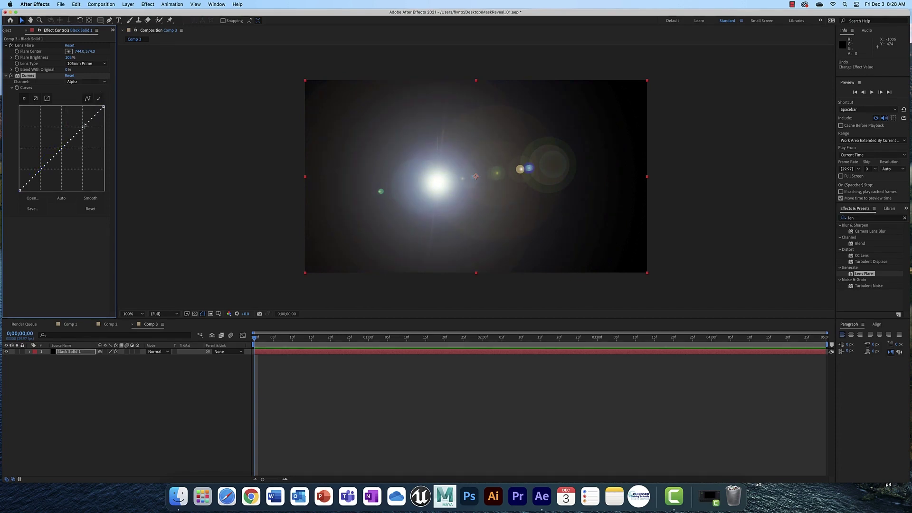
pyautogui.click(103, 82)
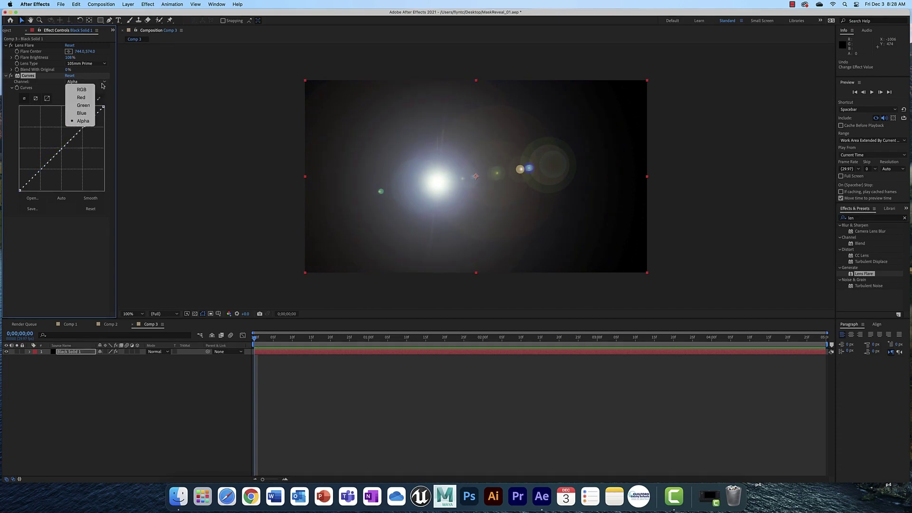
pyautogui.click(92, 114)
pyautogui.moveTo(85, 126); pyautogui.dragTo(68, 142)
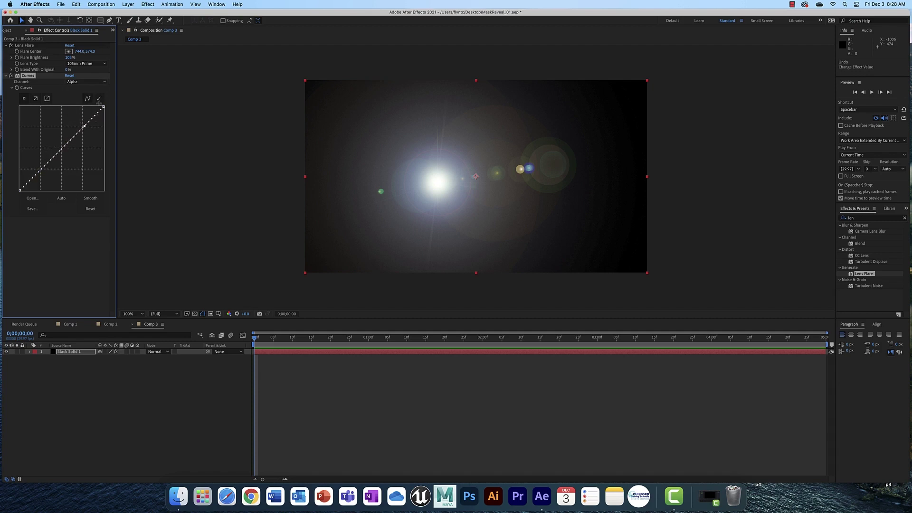
pyautogui.click(104, 81)
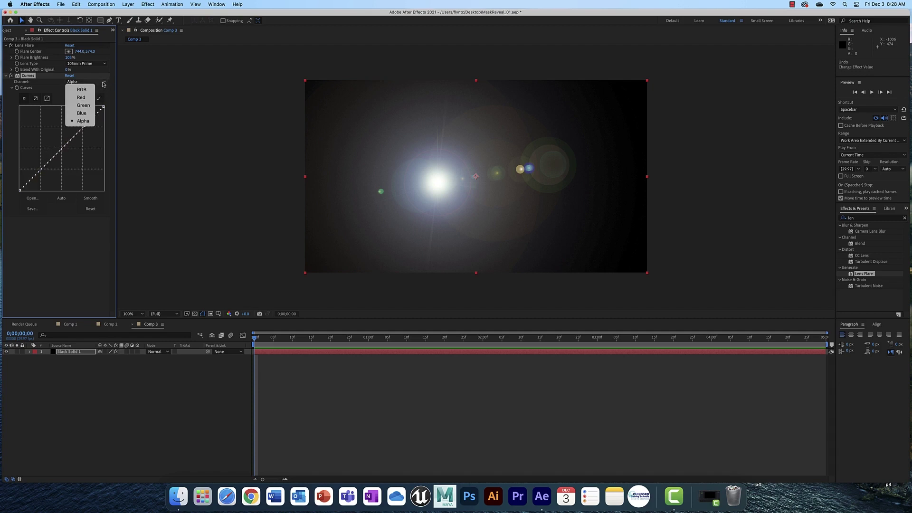
pyautogui.click(88, 113)
pyautogui.moveTo(86, 126); pyautogui.dragTo(84, 122)
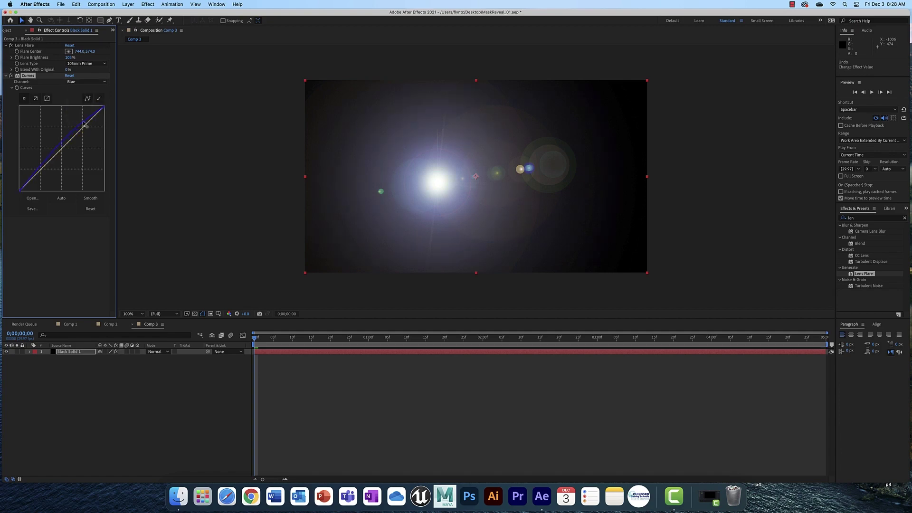
# Pull the Green and Red curves down so the flare turns blue-violet.
pyautogui.click(102, 82)
pyautogui.click(83, 105)
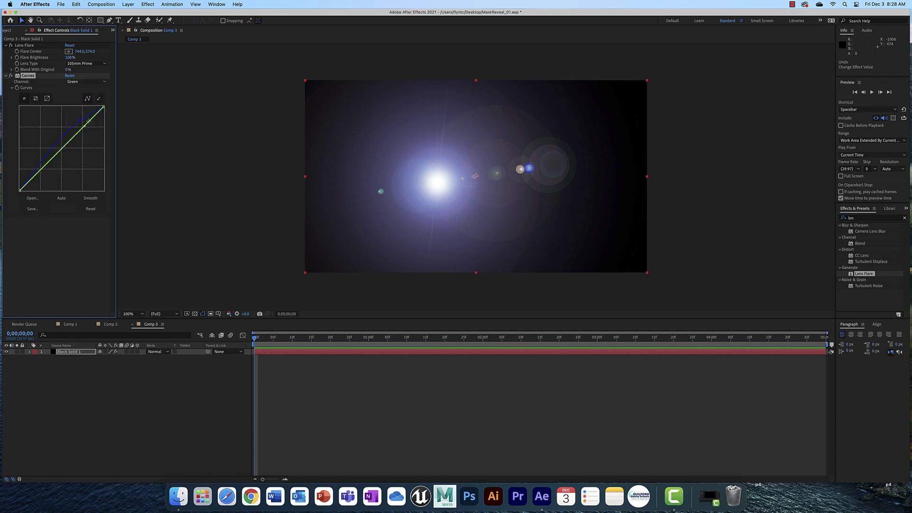
pyautogui.moveTo(88, 123); pyautogui.dragTo(91, 125)
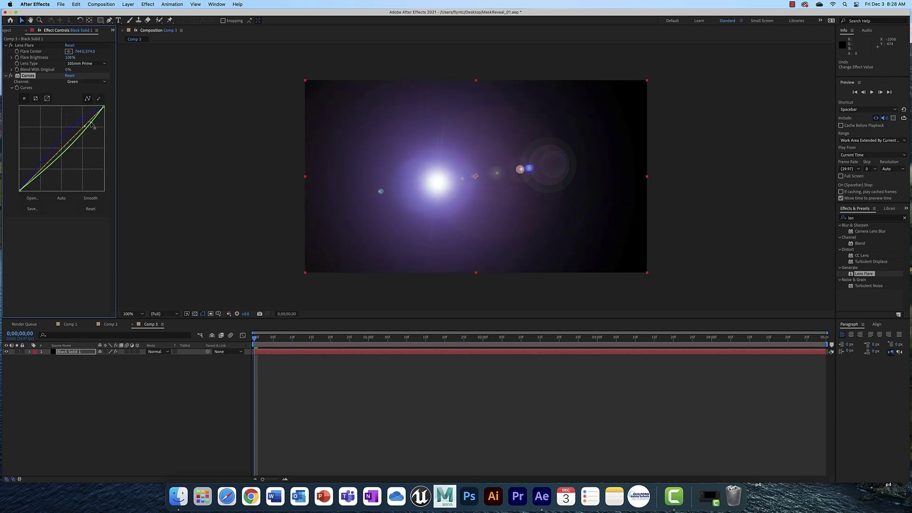
pyautogui.click(104, 81)
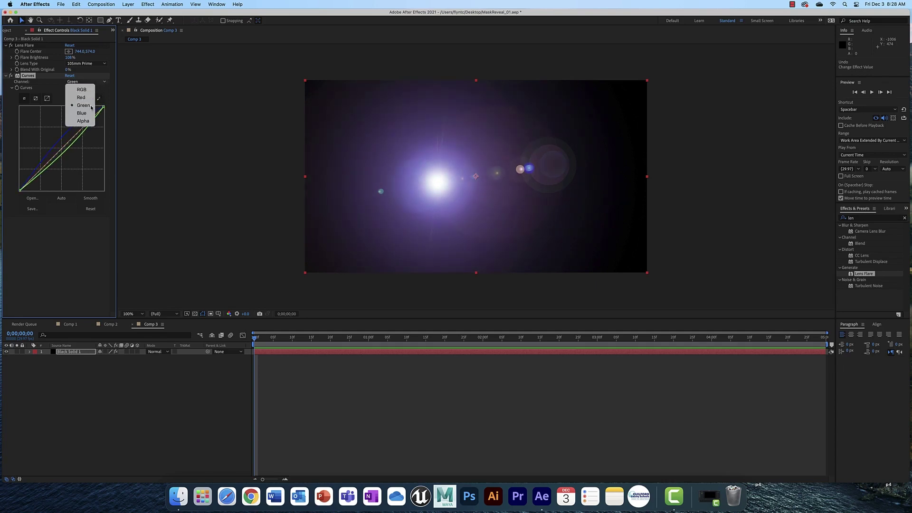
pyautogui.click(81, 97)
pyautogui.moveTo(86, 122); pyautogui.dragTo(88, 127)
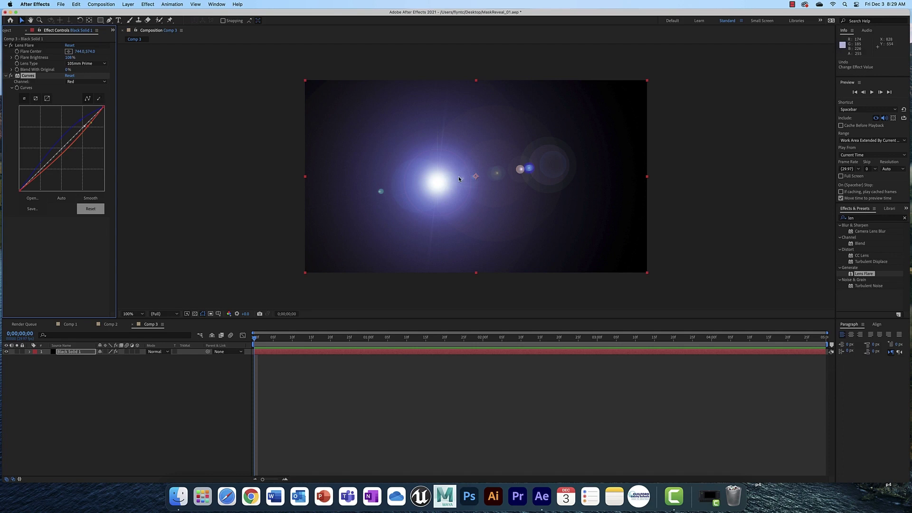
# Drag the Lens Flare centre to the comp's left edge, trying brightness at 161% and 136%.
pyautogui.click(69, 51)
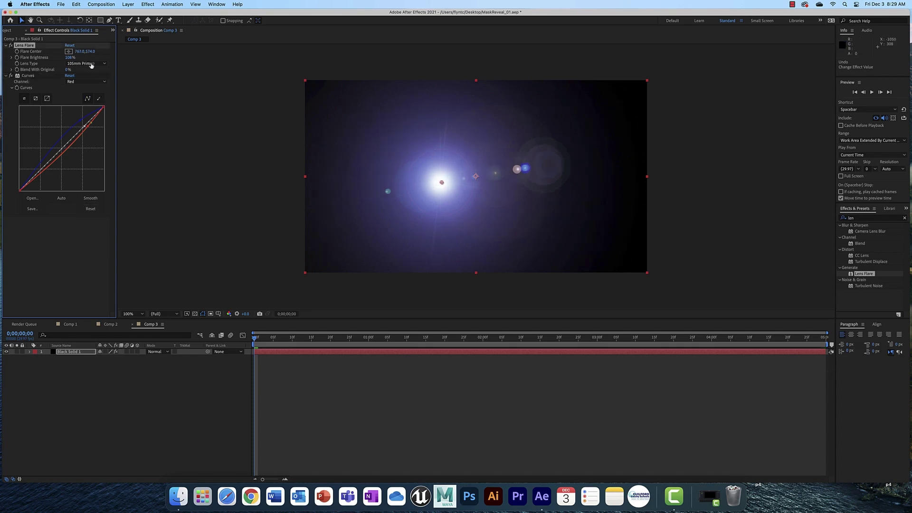
pyautogui.click(443, 181)
pyautogui.moveTo(444, 181); pyautogui.dragTo(277, 287)
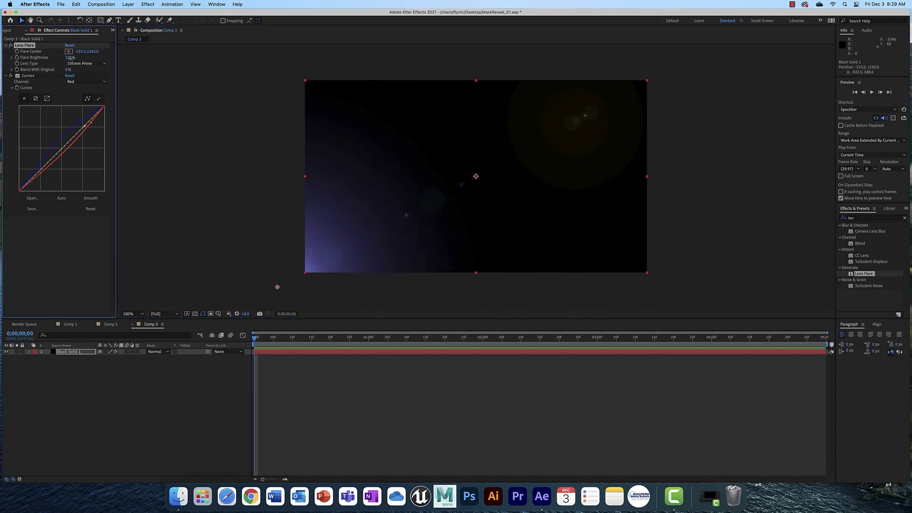
pyautogui.moveTo(70, 57); pyautogui.dragTo(503, 137)
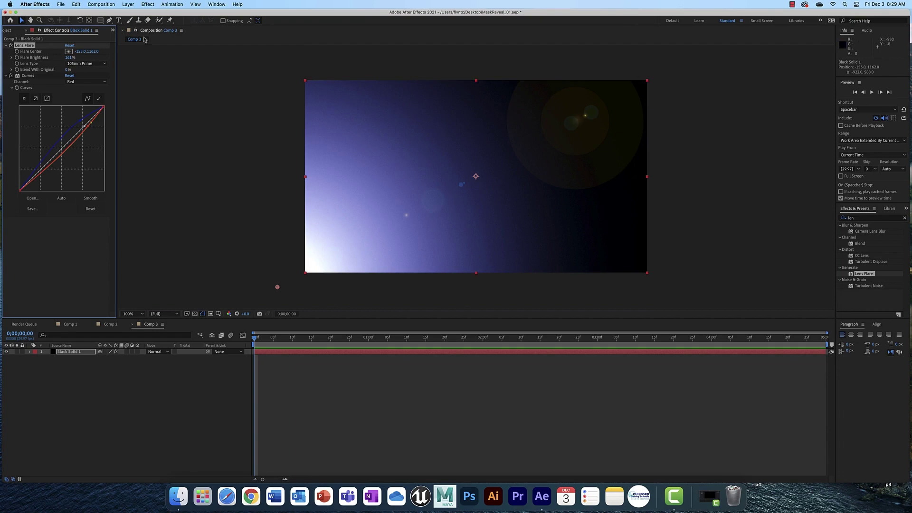
pyautogui.moveTo(81, 51); pyautogui.dragTo(111, 58)
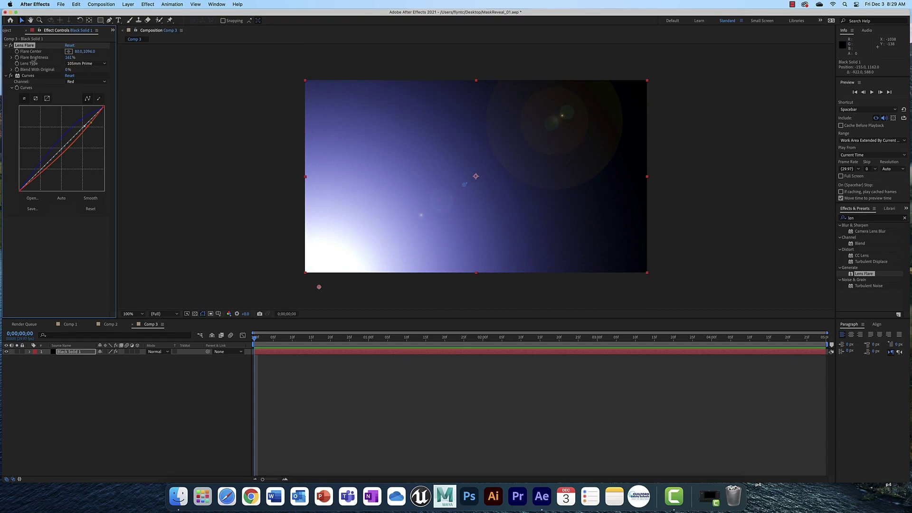
pyautogui.moveTo(318, 286); pyautogui.dragTo(356, 175)
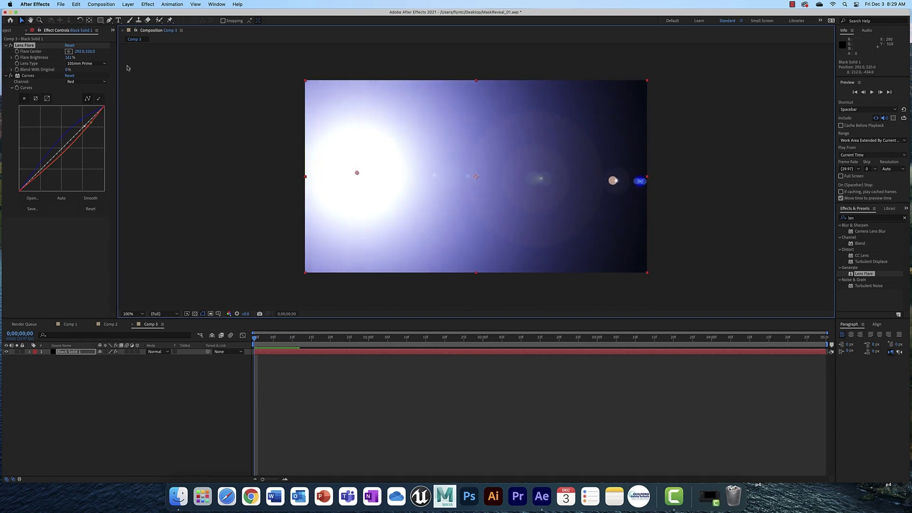
pyautogui.moveTo(70, 58); pyautogui.dragTo(8, 57)
pyautogui.moveTo(357, 174); pyautogui.dragTo(285, 177)
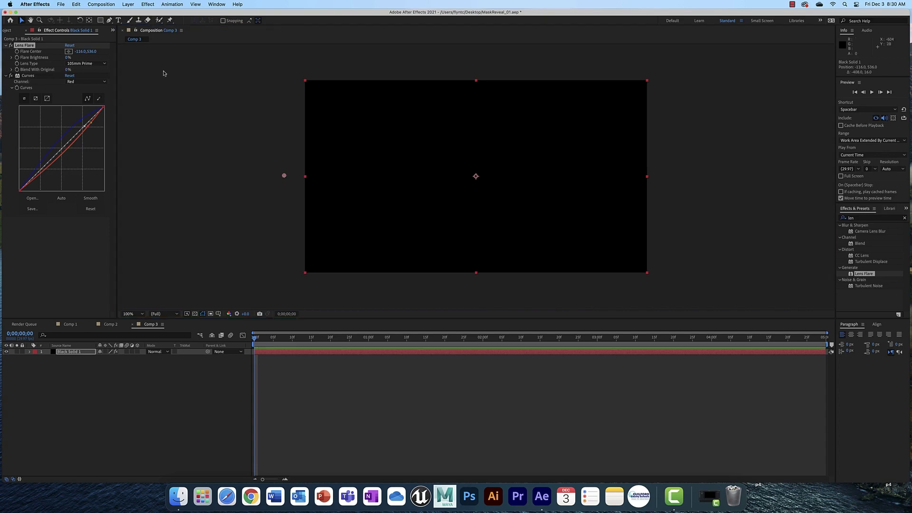
# Type FLYNT as a new text layer in the comp and move it slightly lower.
pyautogui.click(118, 20)
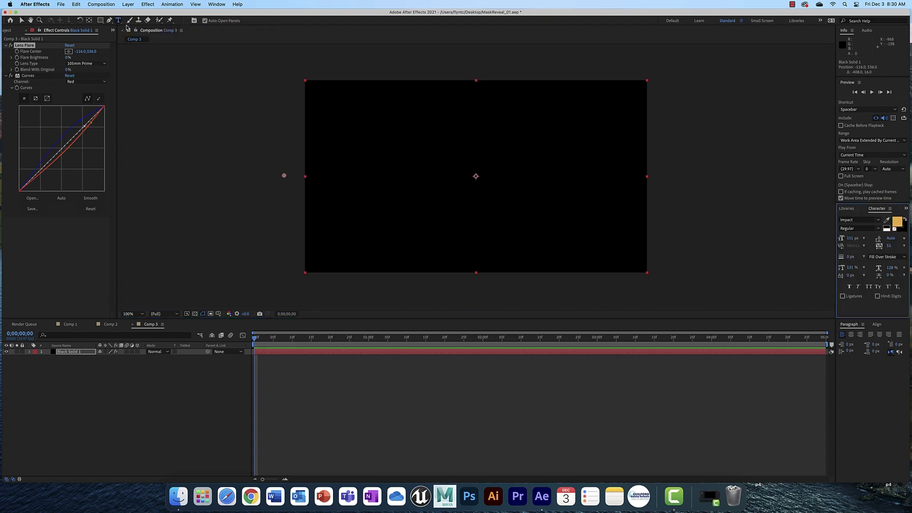
pyautogui.click(470, 190)
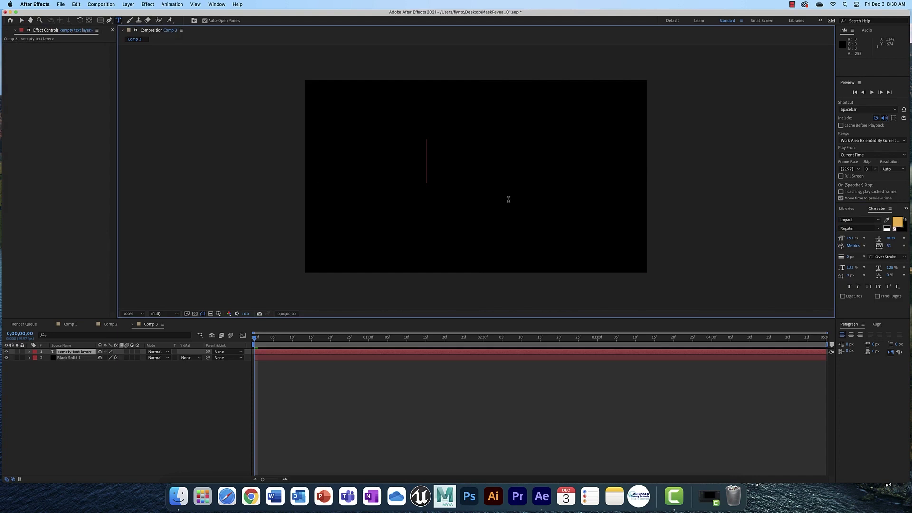
pyautogui.write('FLYNT')
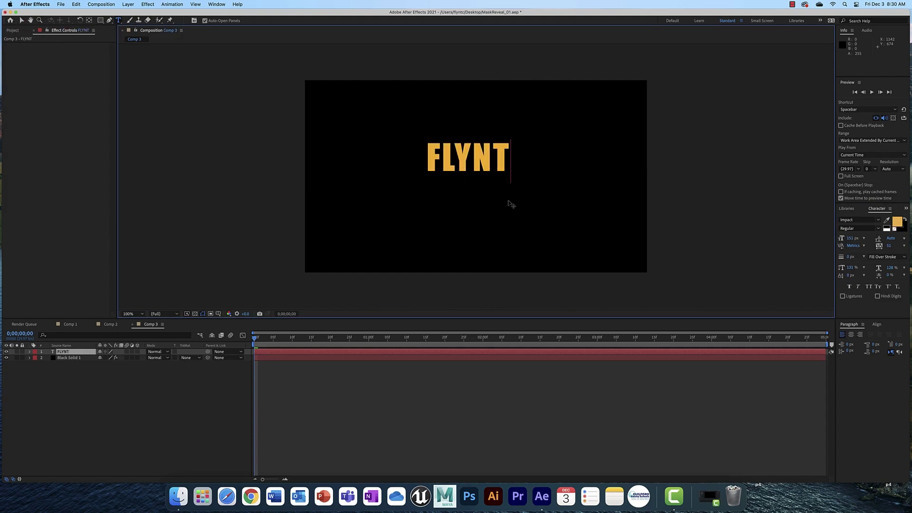
pyautogui.click(22, 21)
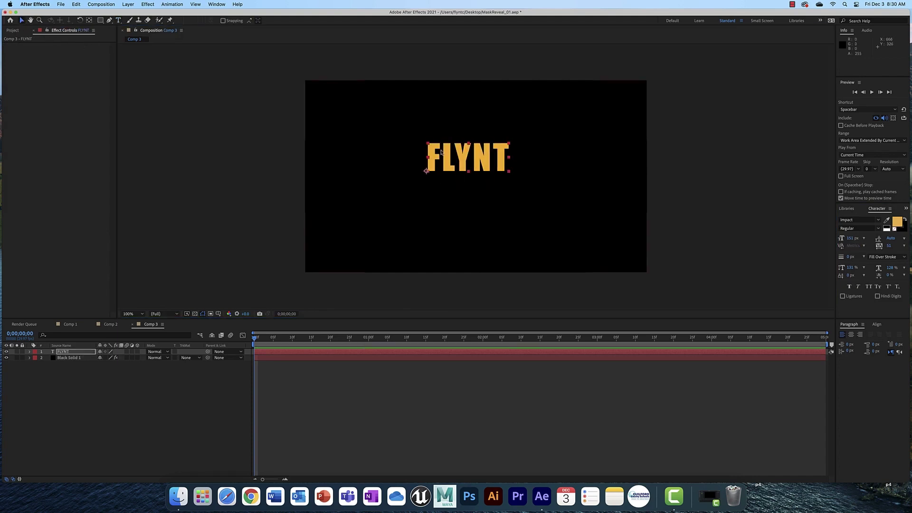
pyautogui.moveTo(466, 160); pyautogui.dragTo(471, 179)
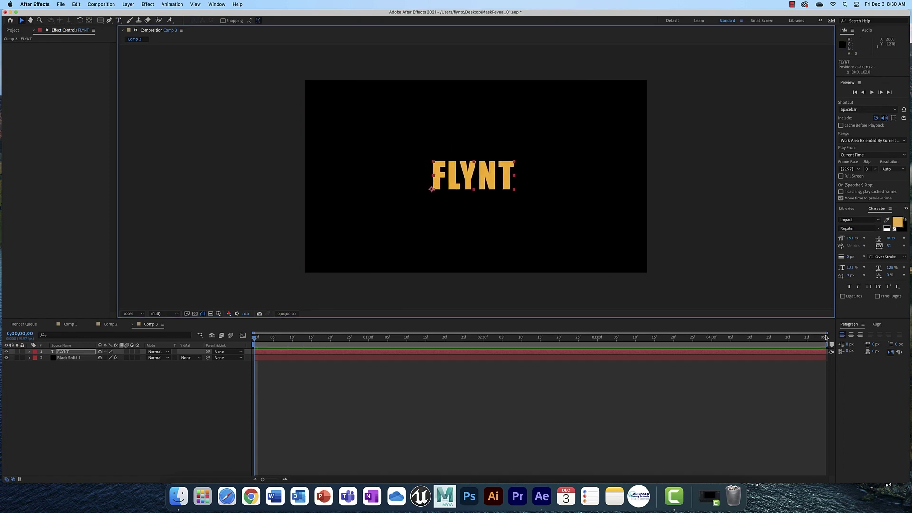
# Centre FLYNT horizontally and vertically, widen its letter tracking, and recentre it.
pyautogui.click(876, 325)
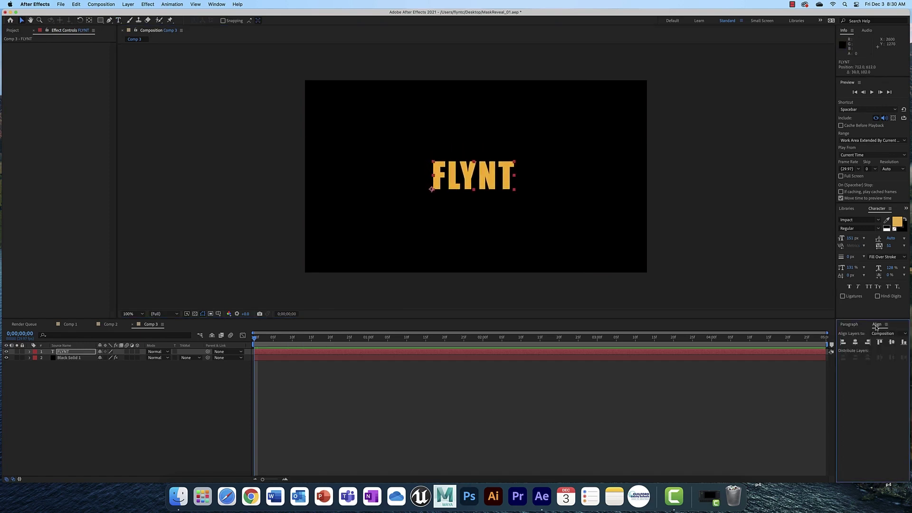
pyautogui.click(855, 341)
pyautogui.click(892, 342)
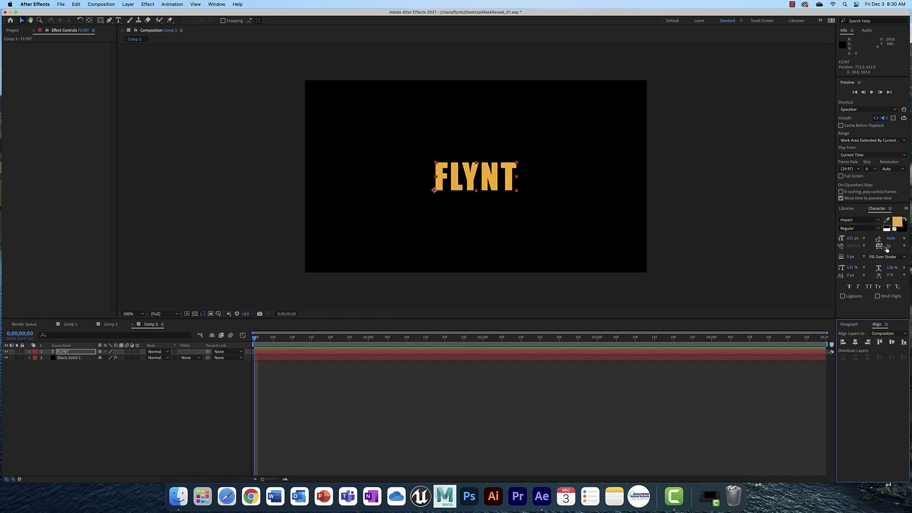
pyautogui.moveTo(887, 248); pyautogui.dragTo(905, 248)
pyautogui.click(855, 342)
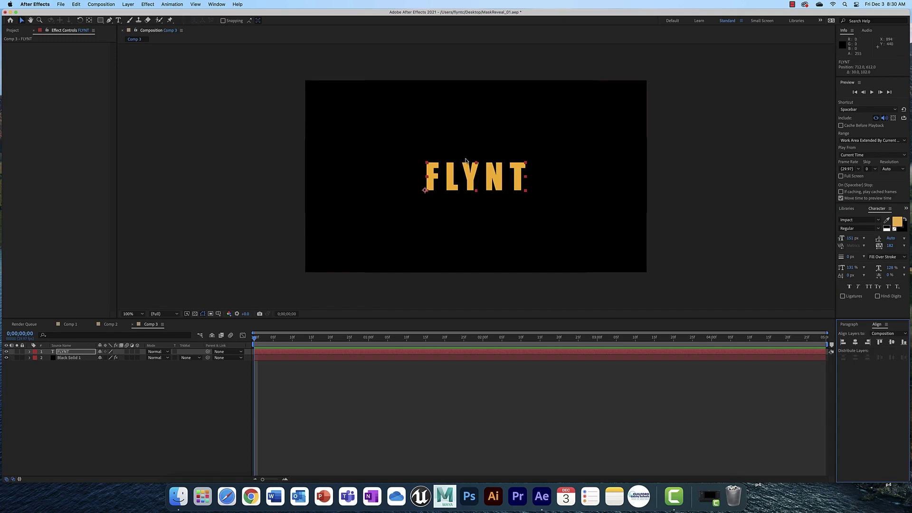
# Draw a rectangle mask around FLYNT and slide it left so only FLY shows, hiding the outline.
pyautogui.click(101, 20)
pyautogui.moveTo(408, 152); pyautogui.dragTo(537, 200)
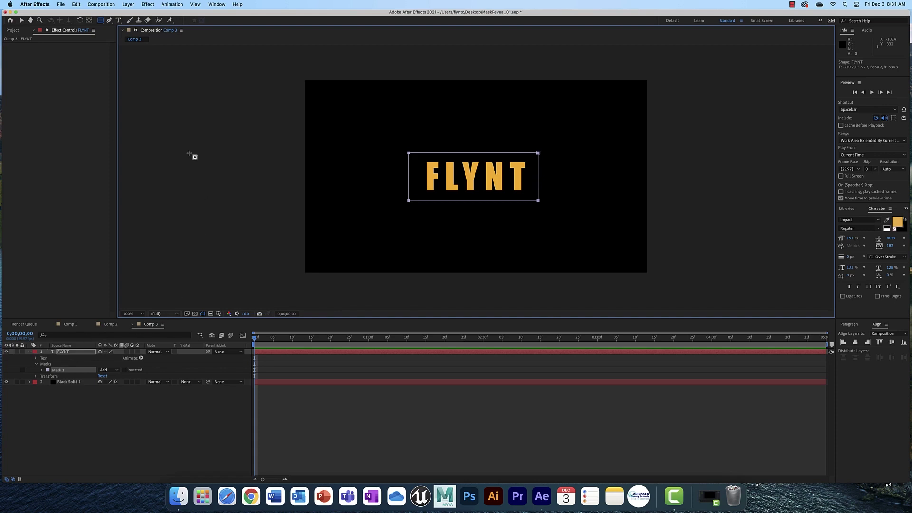
pyautogui.click(22, 20)
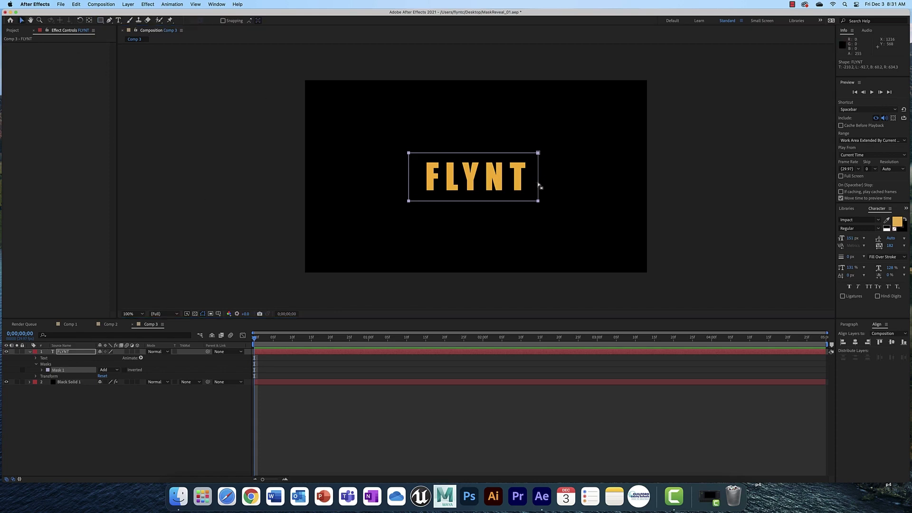
pyautogui.moveTo(540, 182); pyautogui.dragTo(490, 182)
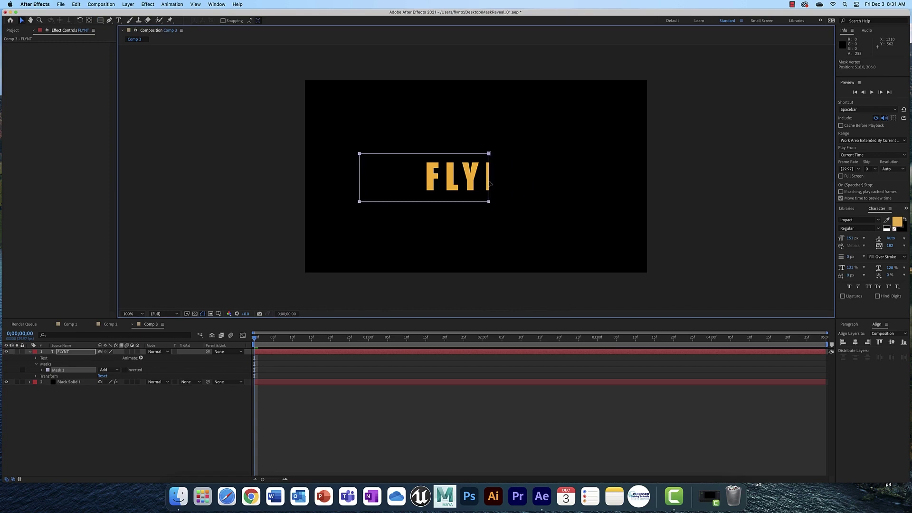
pyautogui.click(203, 315)
pyautogui.click(203, 314)
pyautogui.click(203, 315)
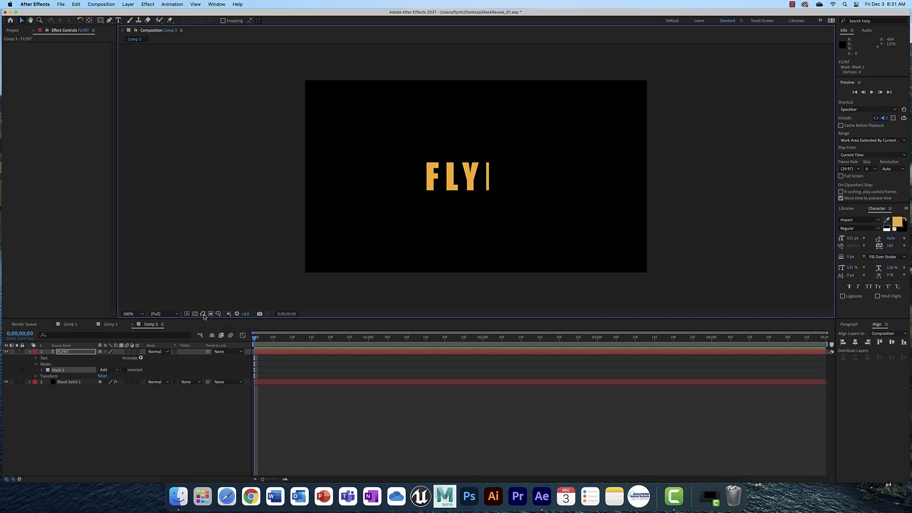
# Feather Mask 1 to 55 pixels and drag its right edge left until FLYNT disappears.
pyautogui.click(42, 371)
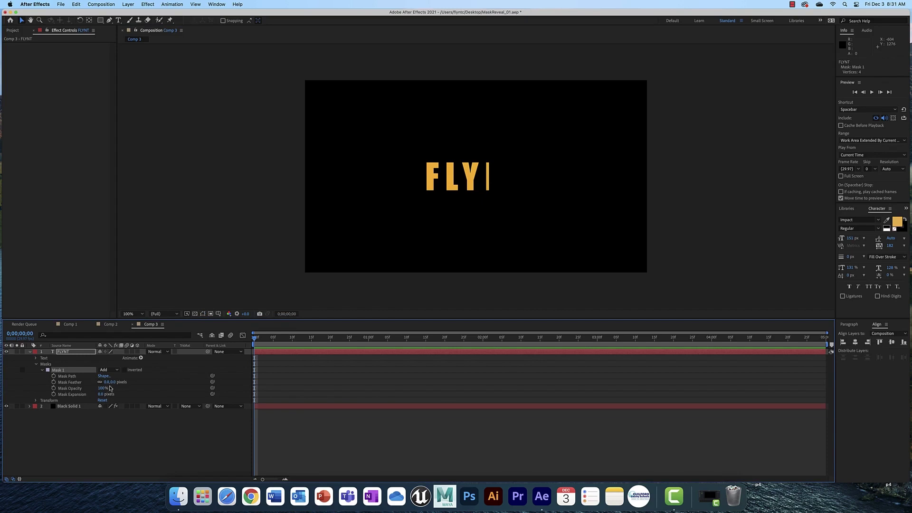
pyautogui.moveTo(109, 382); pyautogui.dragTo(132, 383)
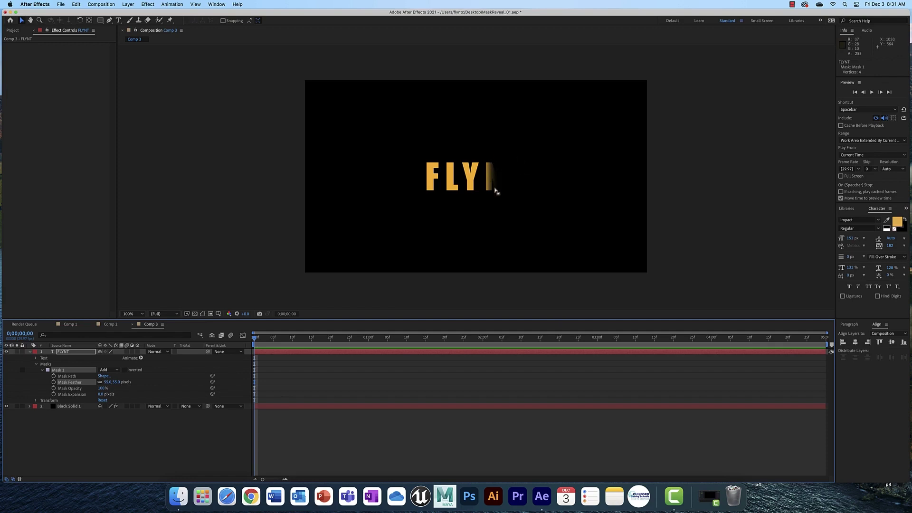
pyautogui.click(203, 313)
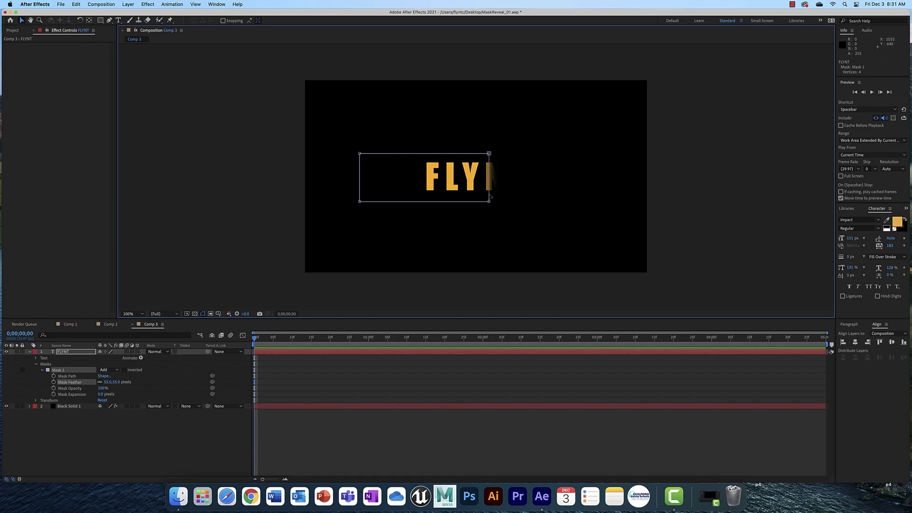
pyautogui.moveTo(490, 196); pyautogui.dragTo(423, 195)
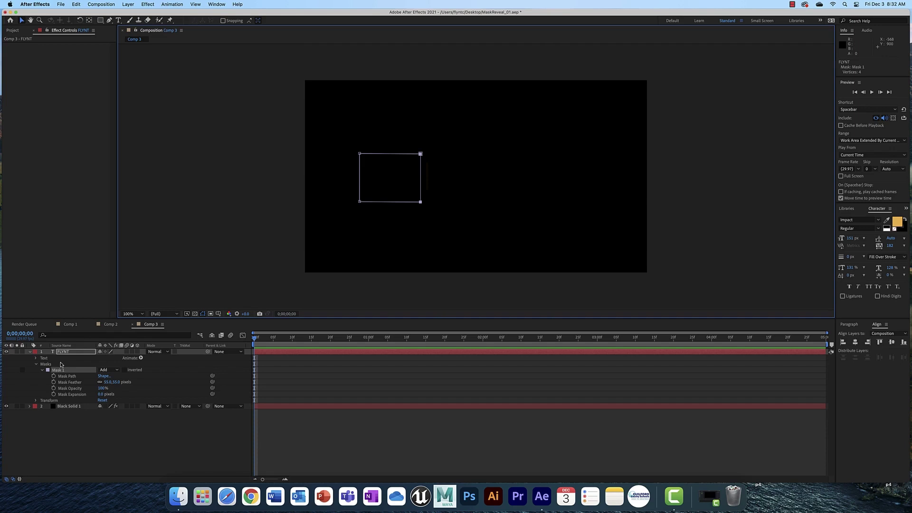
# Open Black Solid 1's Lens Flare effect and nudge its centre to about -114,544.
pyautogui.click(30, 406)
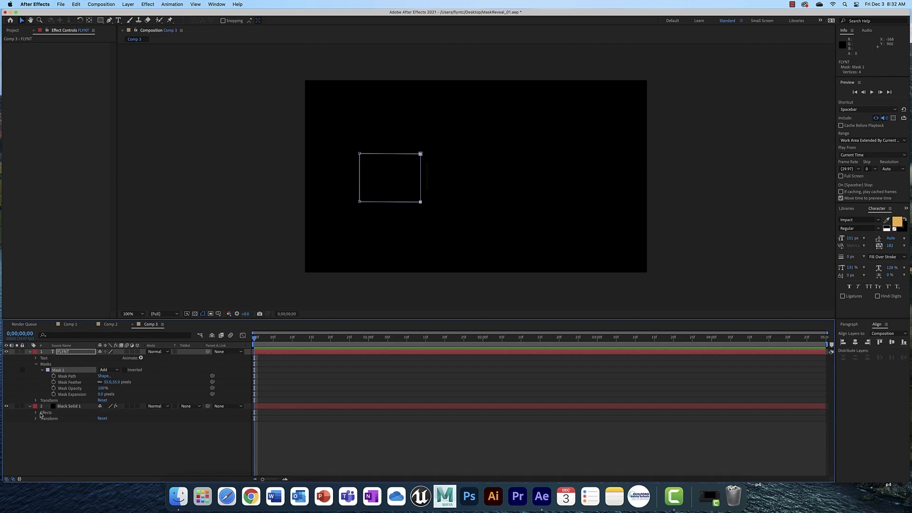
pyautogui.click(36, 412)
pyautogui.click(57, 420)
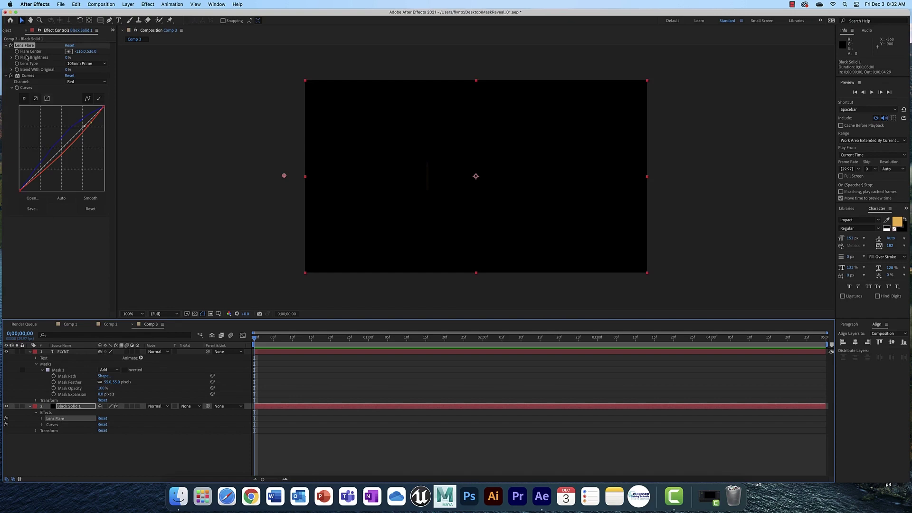
pyautogui.moveTo(284, 178); pyautogui.dragTo(285, 179)
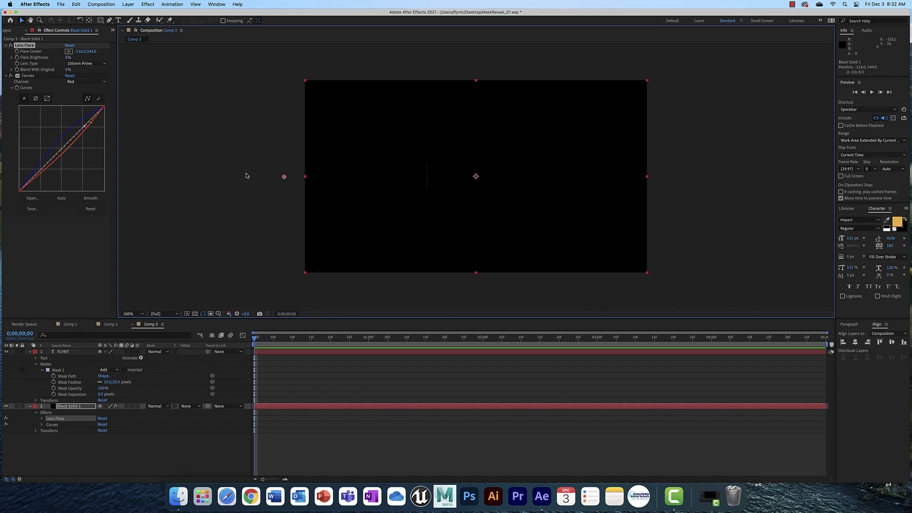
# Keyframe Flare Center at 2030,544 around frame 20 so the flare sweeps past the right edge.
pyautogui.click(19, 55)
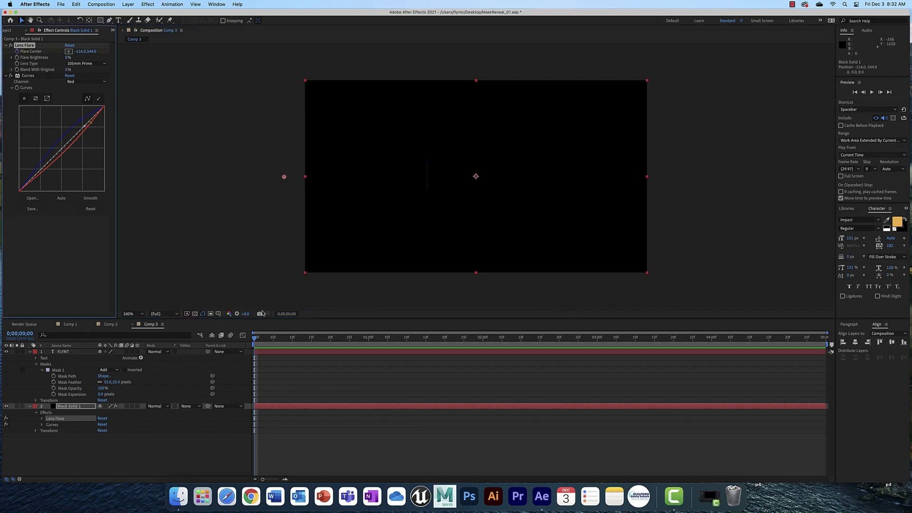
pyautogui.moveTo(256, 341); pyautogui.dragTo(331, 349)
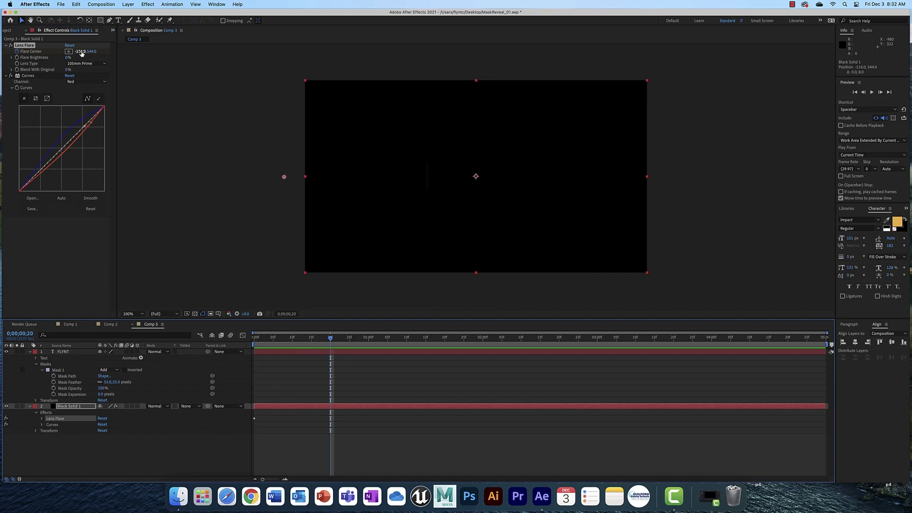
pyautogui.moveTo(80, 51); pyautogui.dragTo(173, 58)
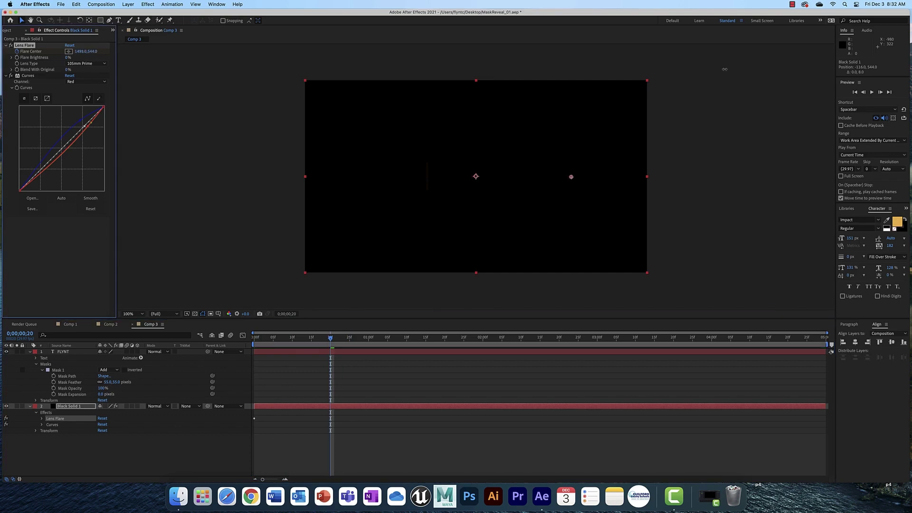
pyautogui.moveTo(80, 51)
pyautogui.mouseDown()
pyautogui.moveTo(99, 59)
pyautogui.moveTo(87, 53)
pyautogui.mouseUp()
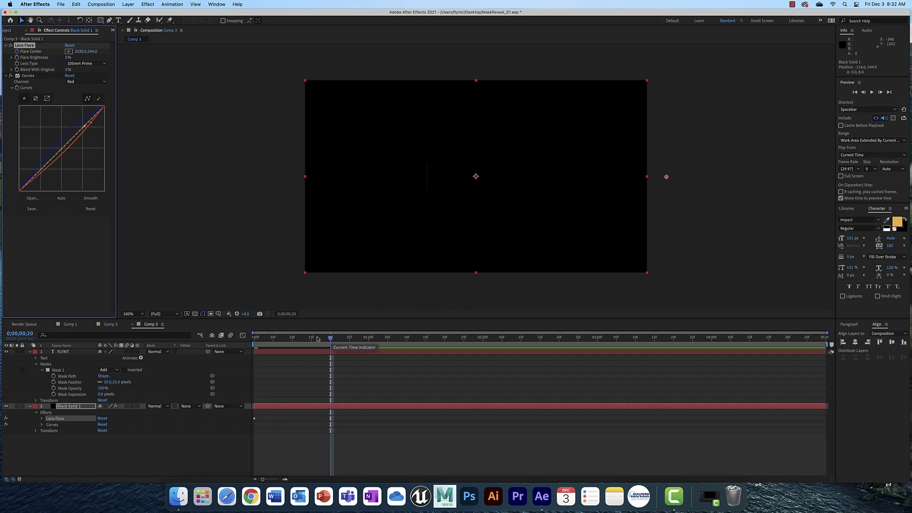
pyautogui.moveTo(317, 339); pyautogui.dragTo(270, 351)
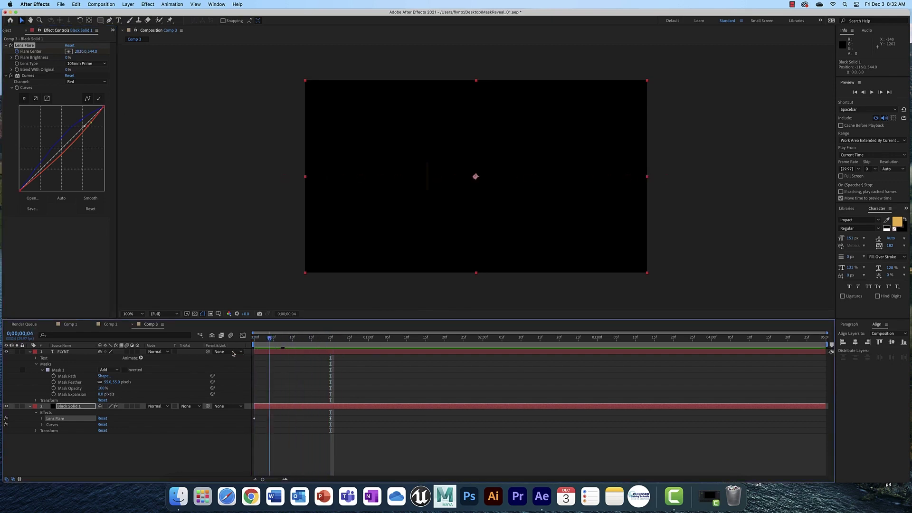
# Return to the first frame and fold up the FLYNT layer's masks and properties.
pyautogui.press('Home')
pyautogui.click(36, 364)
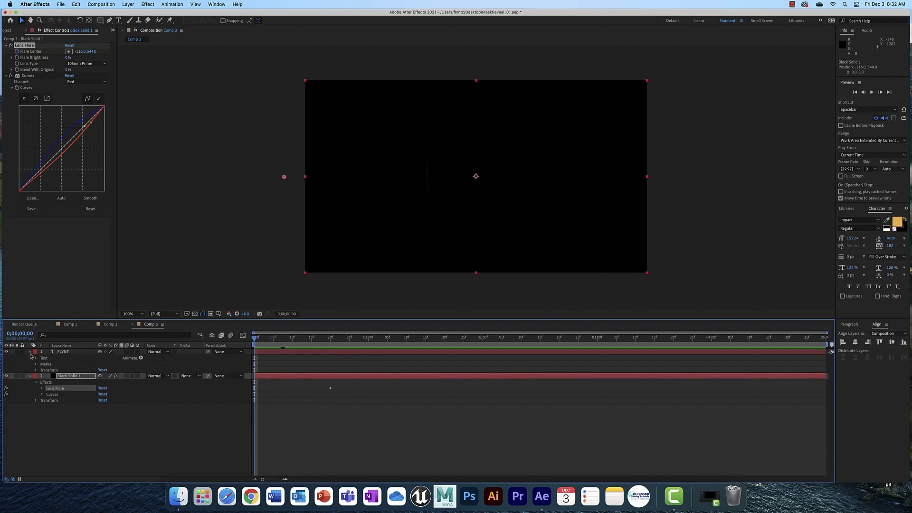
pyautogui.click(30, 351)
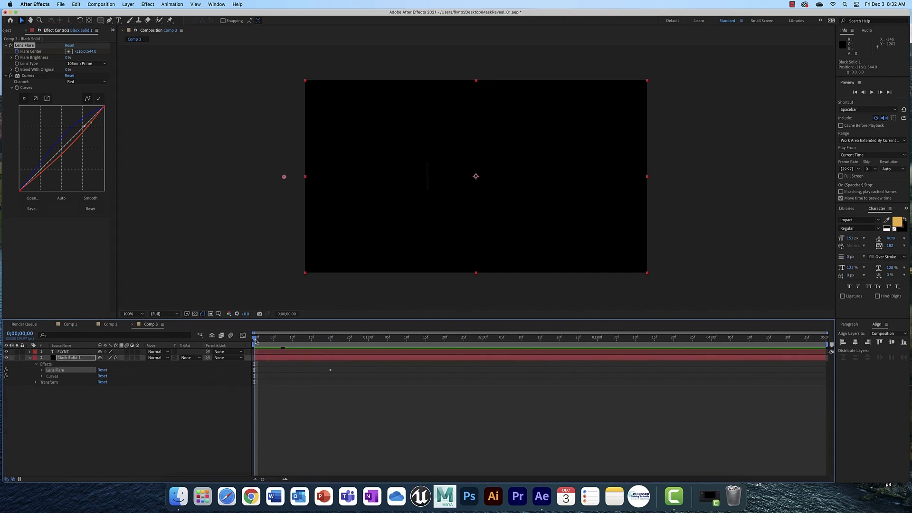
# Scrub and preview the flare sweep over the opening frames.
pyautogui.moveTo(255, 340); pyautogui.dragTo(254, 370)
pyautogui.click(871, 92)
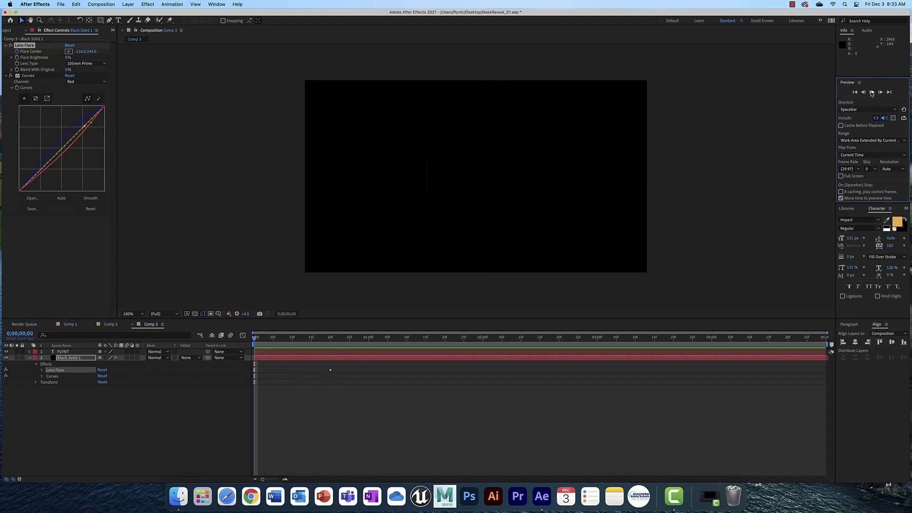
pyautogui.press('space')
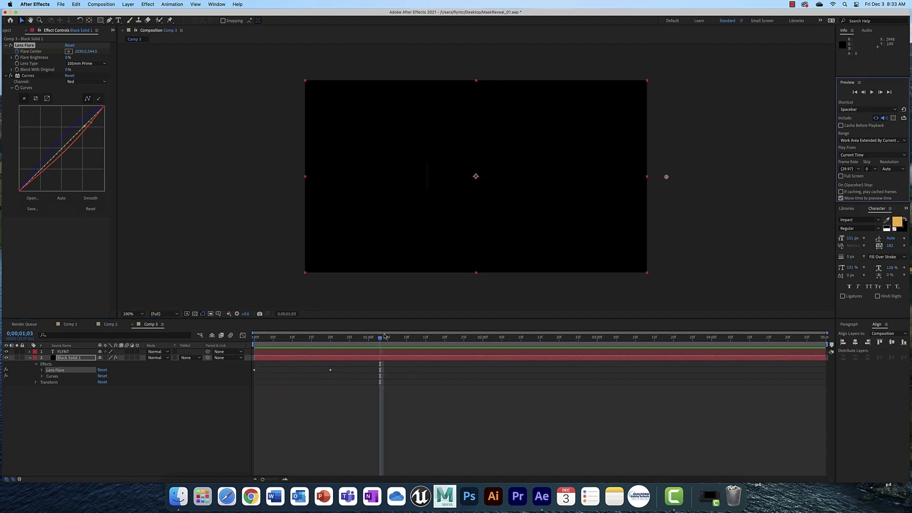
pyautogui.moveTo(381, 340); pyautogui.dragTo(254, 354)
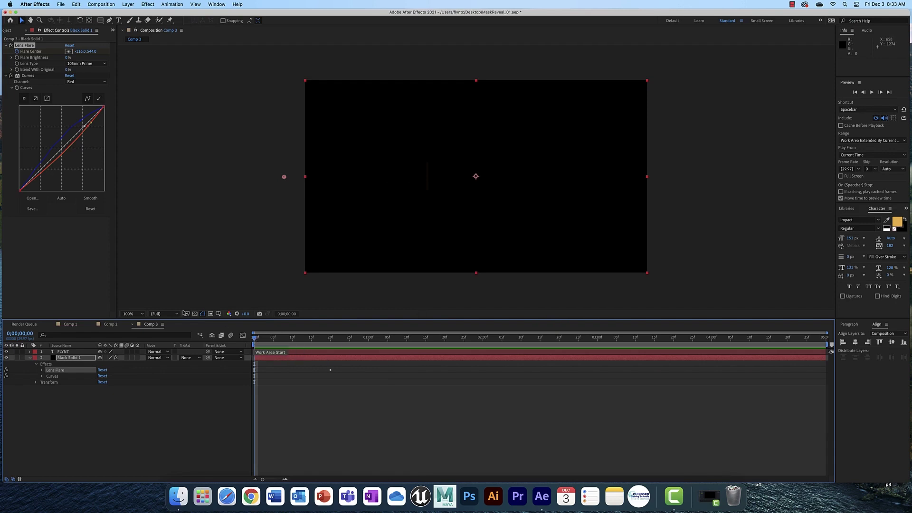
# Keyframe Flare Brightness to rise at frame 10 and drop to 0% at frame 20.
pyautogui.click(18, 59)
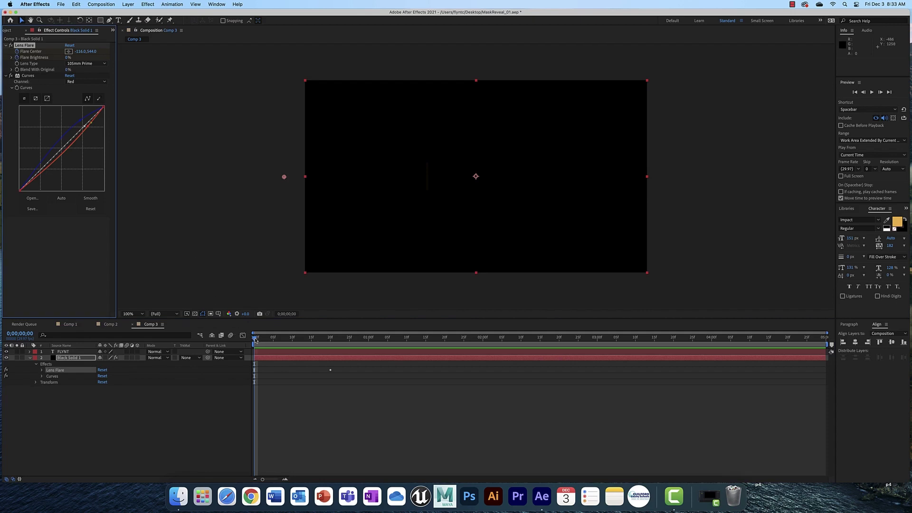
pyautogui.moveTo(255, 339); pyautogui.dragTo(293, 343)
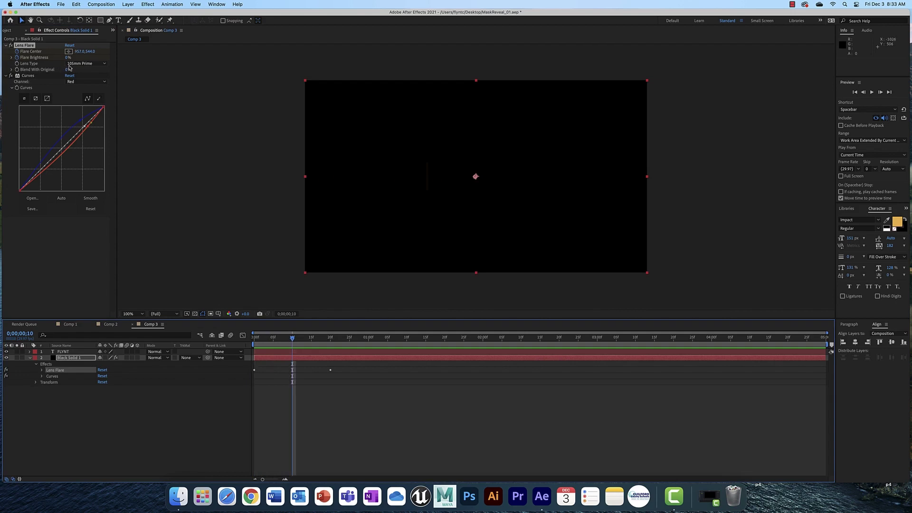
pyautogui.moveTo(67, 59); pyautogui.dragTo(151, 70)
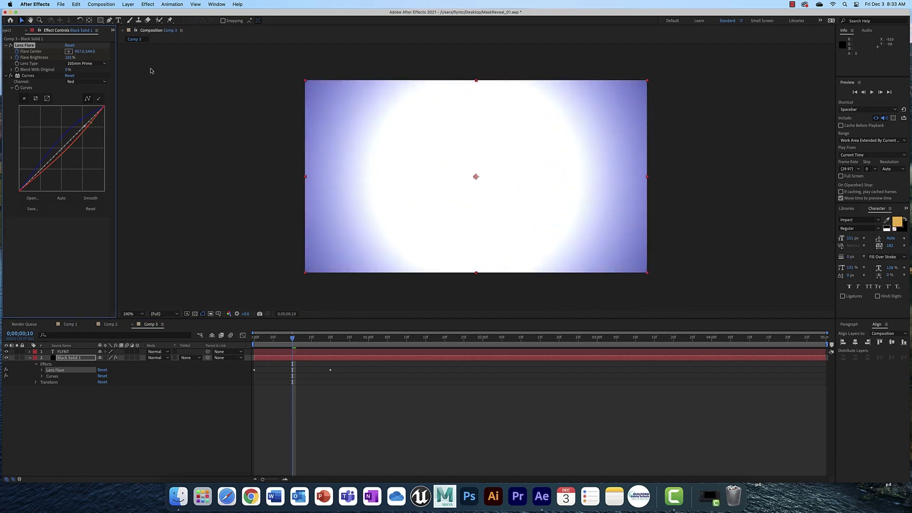
pyautogui.moveTo(293, 339); pyautogui.dragTo(331, 340)
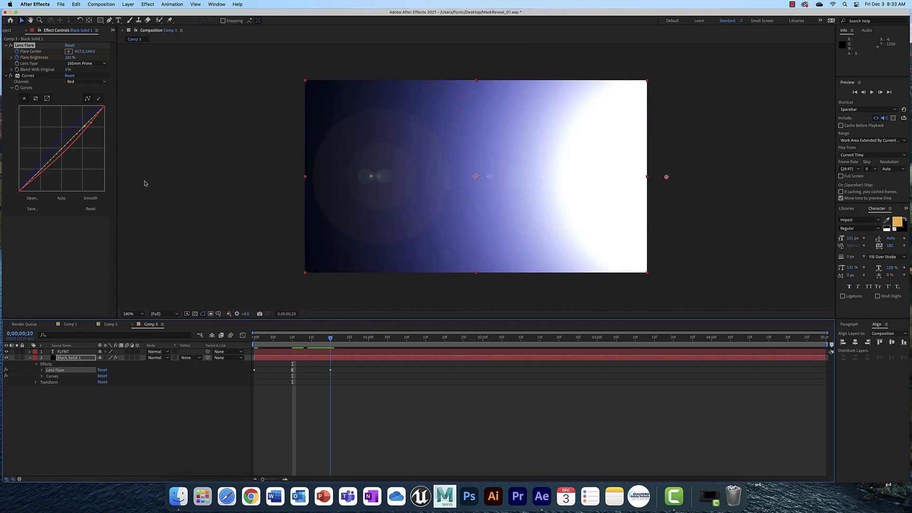
pyautogui.click(73, 58)
pyautogui.click(73, 58)
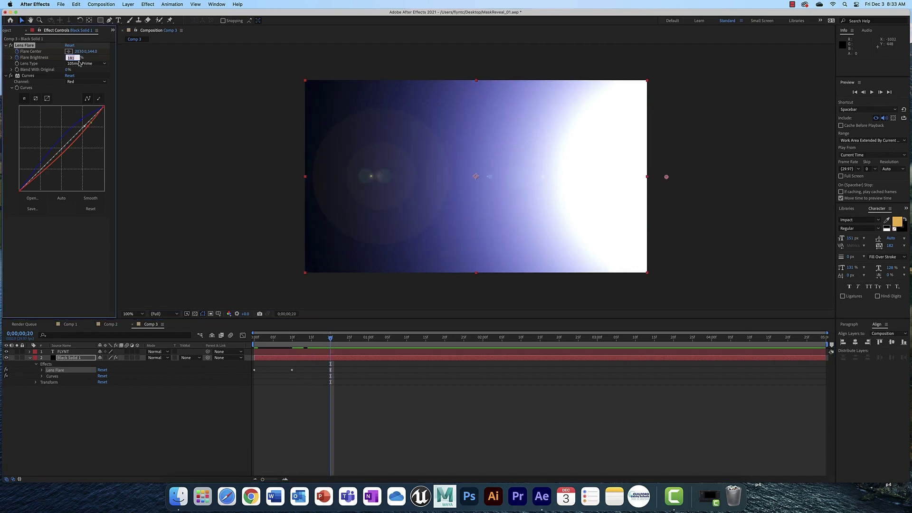
pyautogui.write('0')
pyautogui.press('Return')
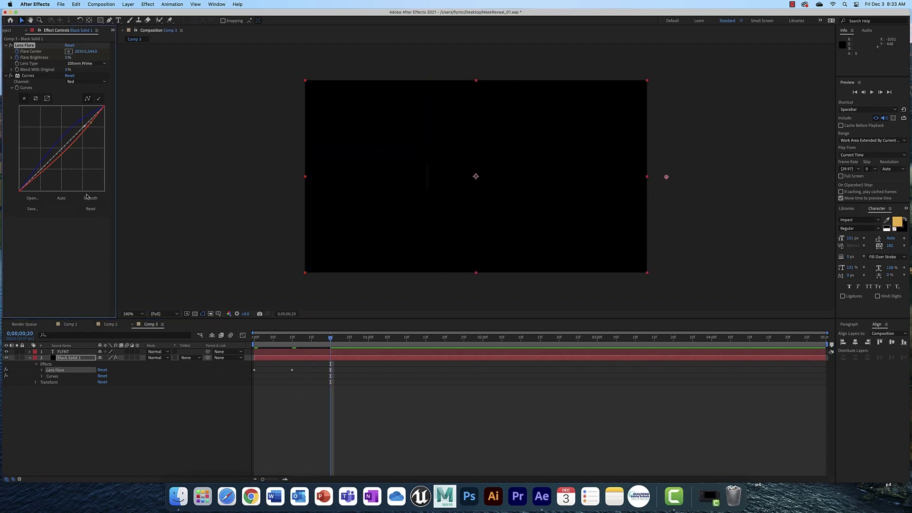
# Preview the flare animation from the start, then return to frame 0.
pyautogui.moveTo(332, 340); pyautogui.dragTo(254, 339)
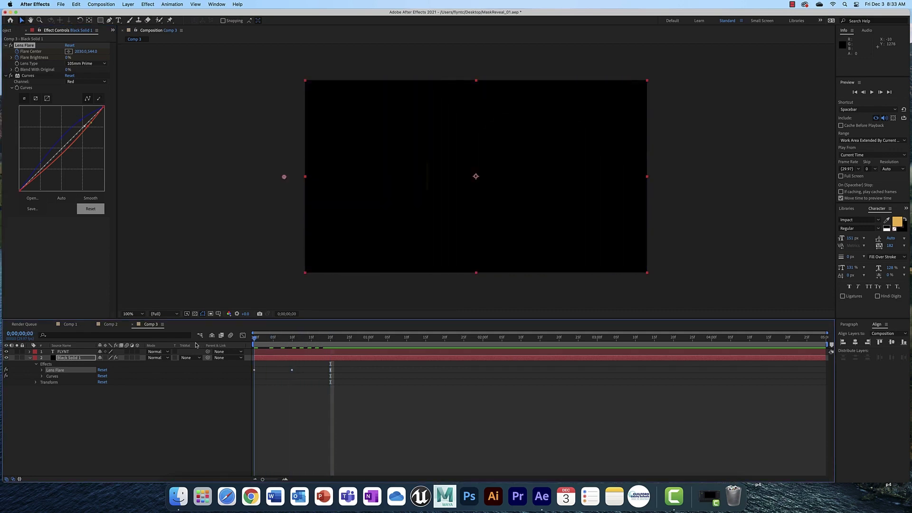
pyautogui.click(871, 93)
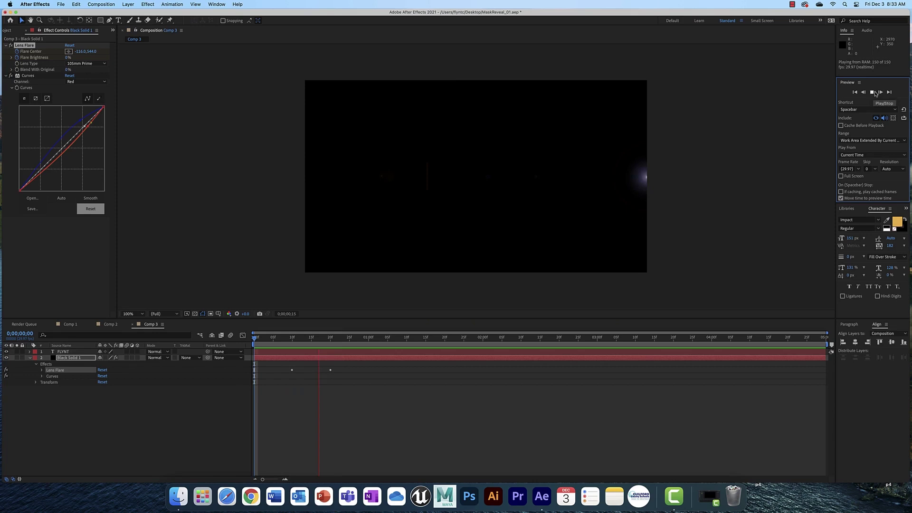
pyautogui.click(875, 93)
pyautogui.click(328, 340)
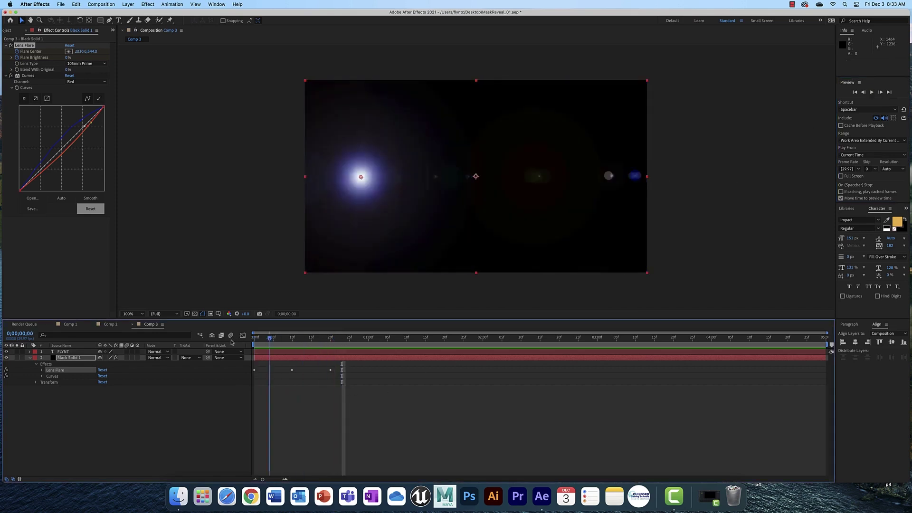
pyautogui.press('Home')
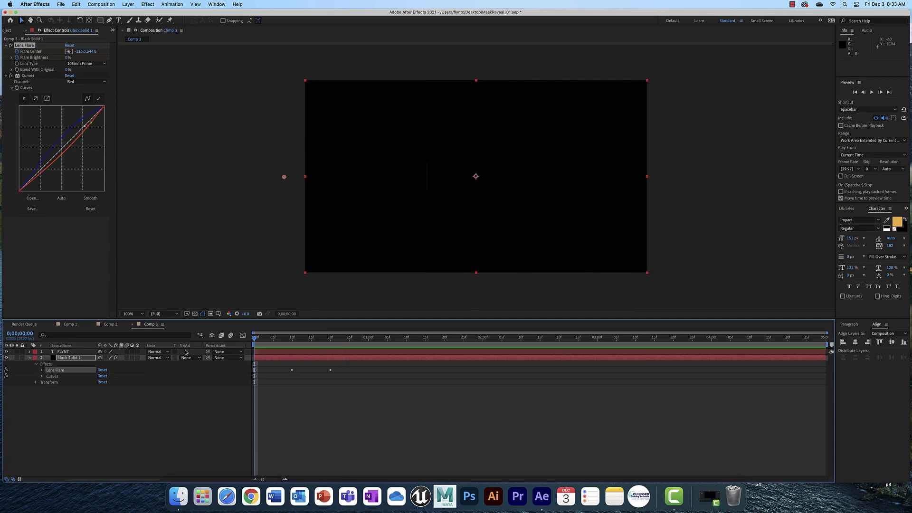
# Expand FLYNT's Mask 1 and turn on keyframing for its Mask Path.
pyautogui.click(29, 357)
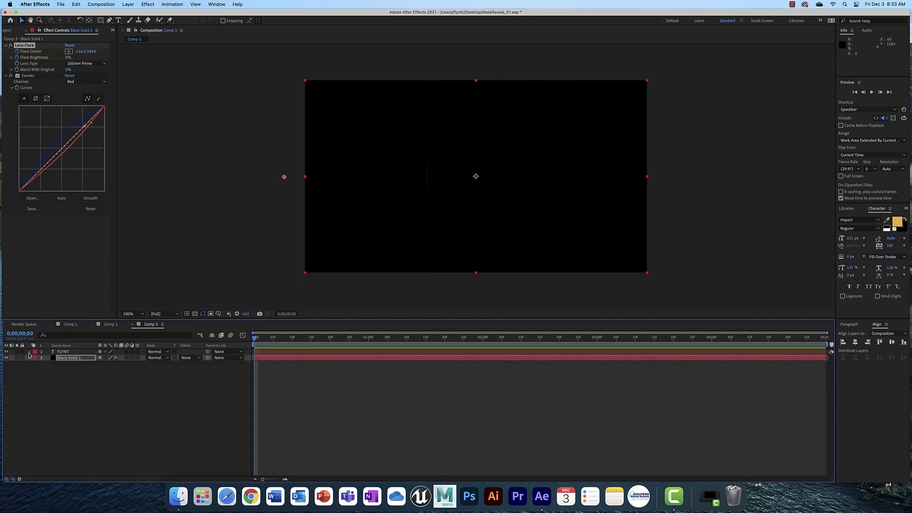
pyautogui.click(30, 352)
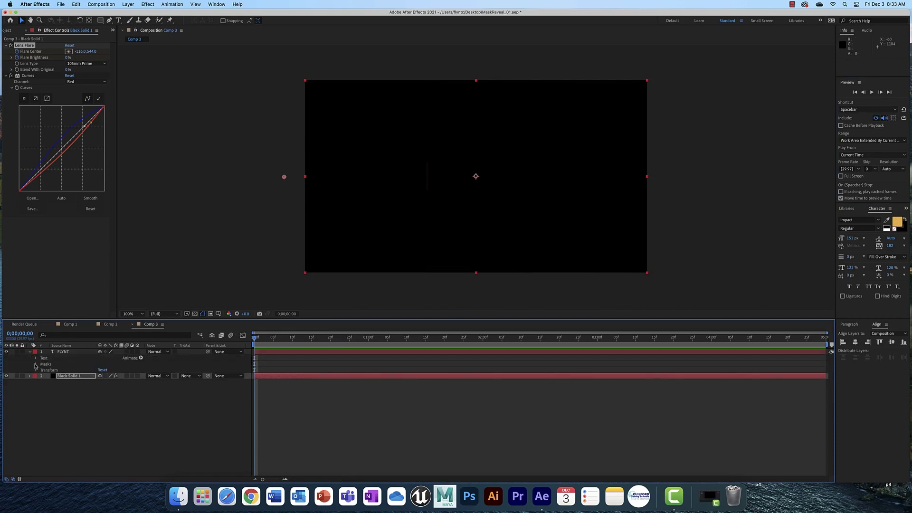
pyautogui.click(35, 364)
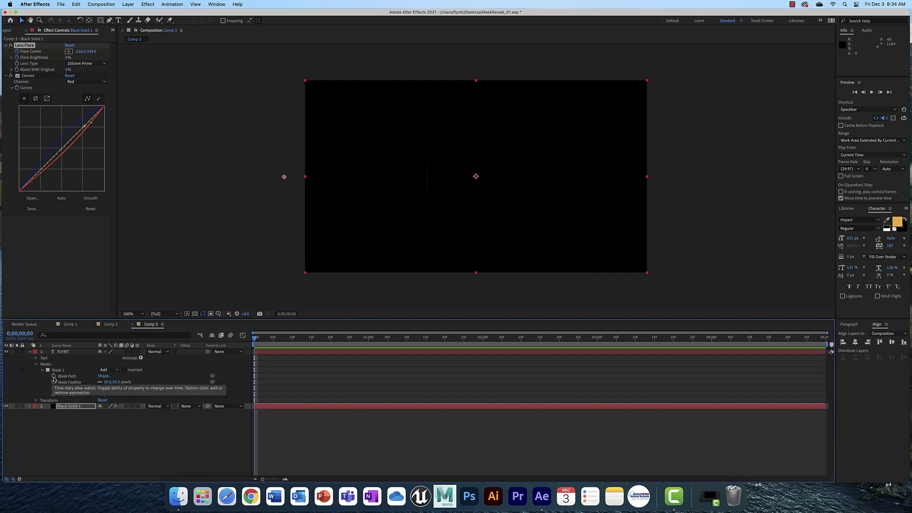
pyautogui.click(61, 371)
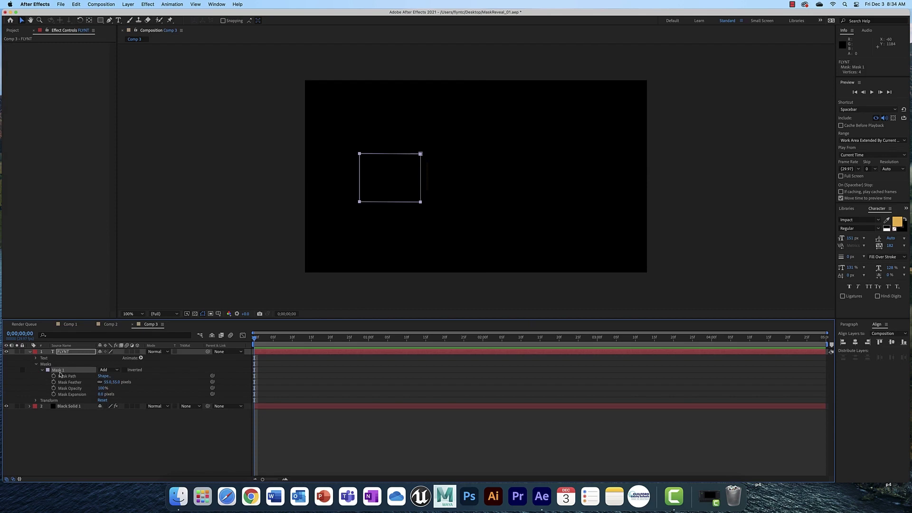
pyautogui.click(53, 377)
# Show Black Solid 1's flare keyframes and select the mask's right-side corner points.
pyautogui.click(75, 407)
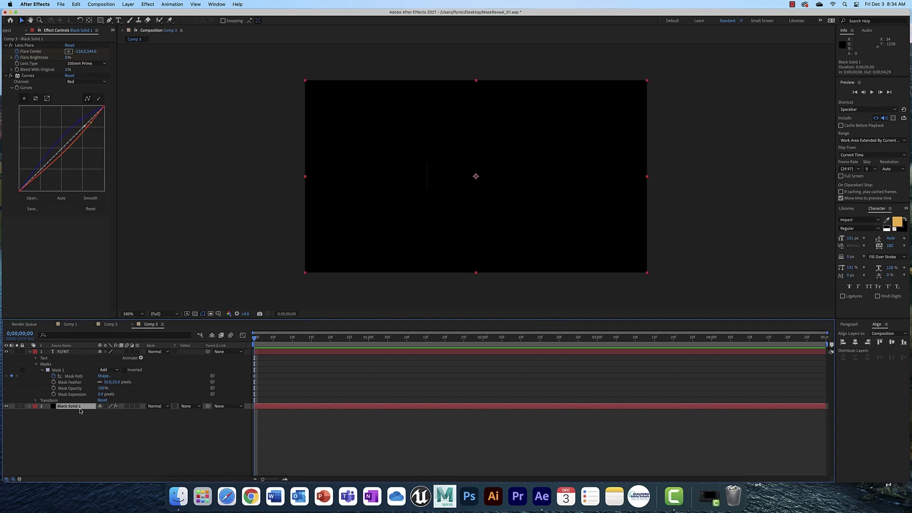
pyautogui.press('u')
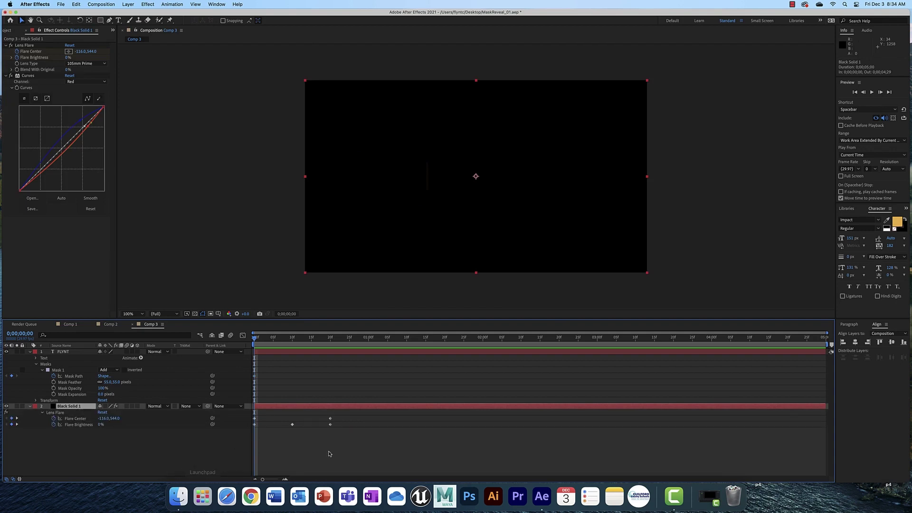
pyautogui.moveTo(259, 339); pyautogui.dragTo(292, 343)
pyautogui.click(74, 376)
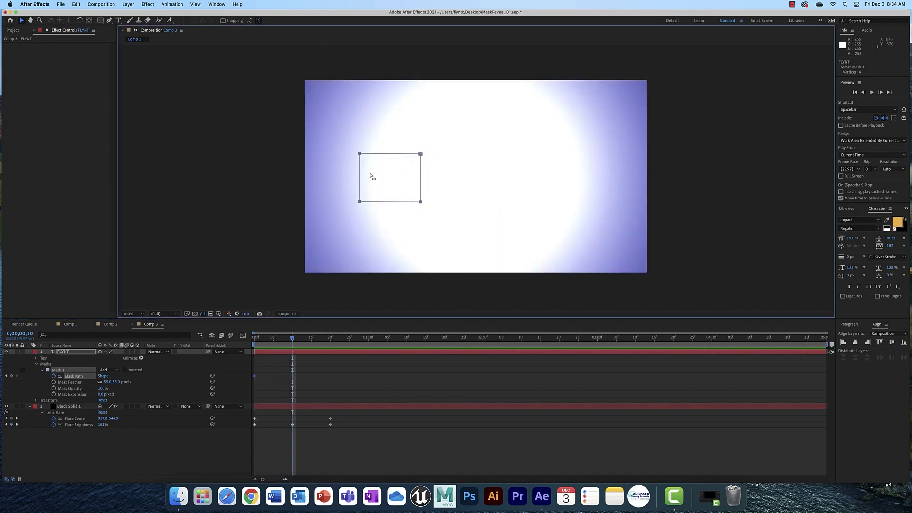
pyautogui.click(339, 161)
pyautogui.click(420, 154)
pyautogui.moveTo(421, 202); pyautogui.dragTo(476, 201)
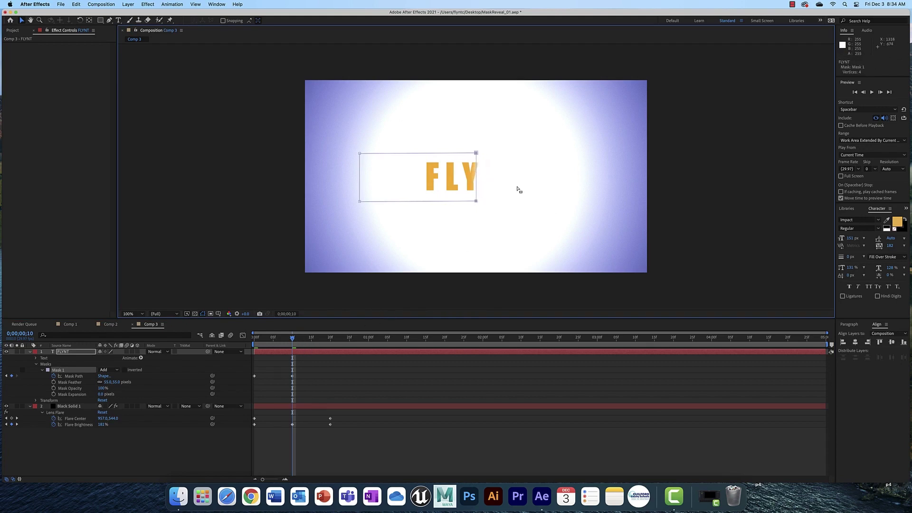
pyautogui.moveTo(477, 201); pyautogui.dragTo(423, 204)
# Widen the mask to reveal FLY at frame 12 and the full FLYNT around frame 20.
pyautogui.moveTo(293, 339); pyautogui.dragTo(301, 339)
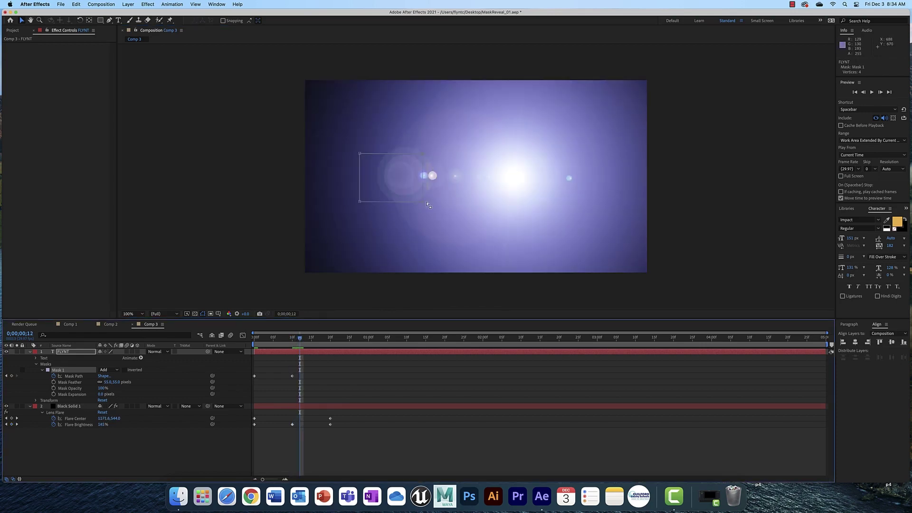
pyautogui.moveTo(422, 205); pyautogui.dragTo(487, 200)
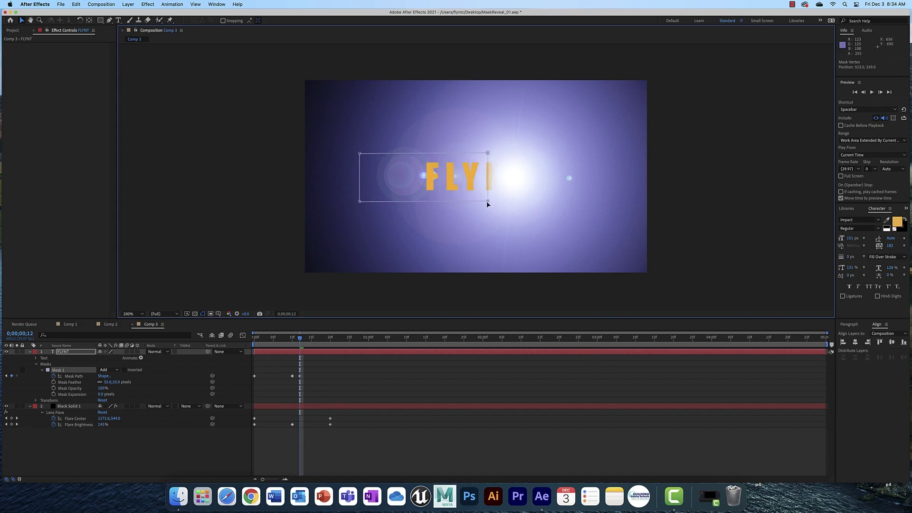
pyautogui.moveTo(301, 339); pyautogui.dragTo(330, 340)
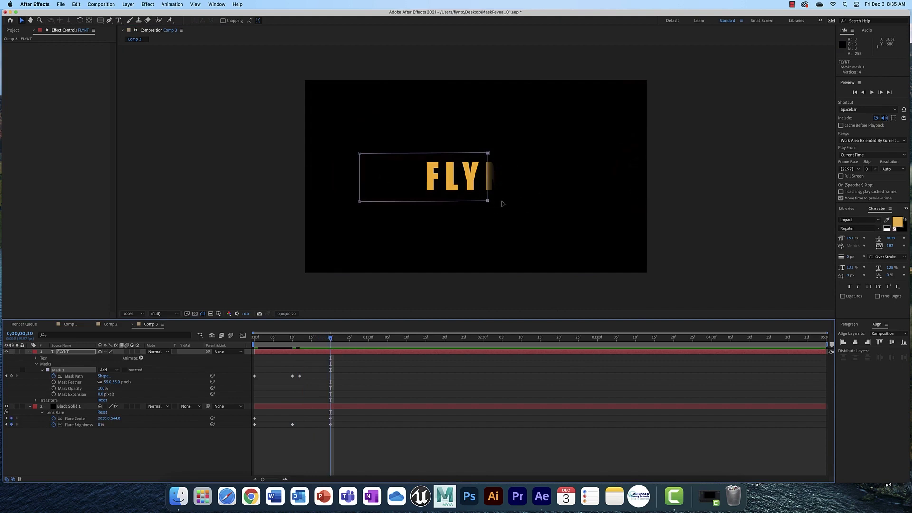
pyautogui.moveTo(487, 201); pyautogui.dragTo(539, 202)
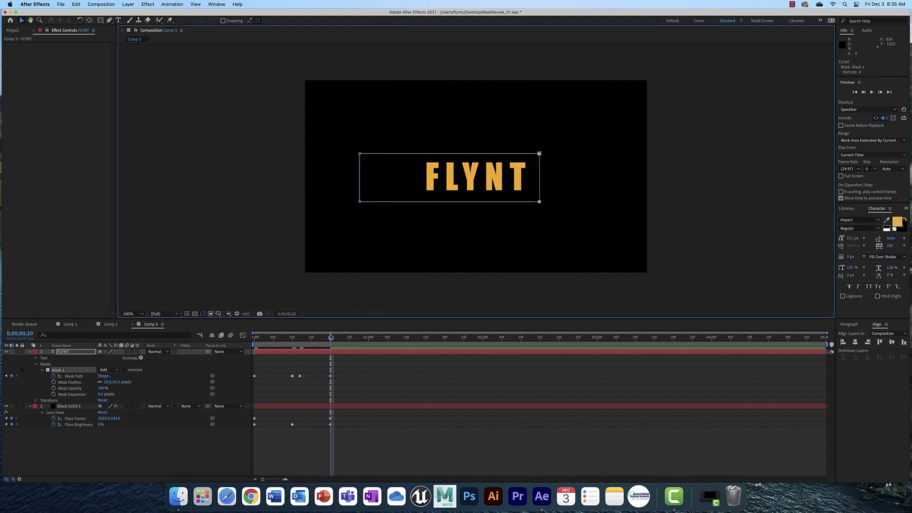
pyautogui.moveTo(330, 339); pyautogui.dragTo(256, 340)
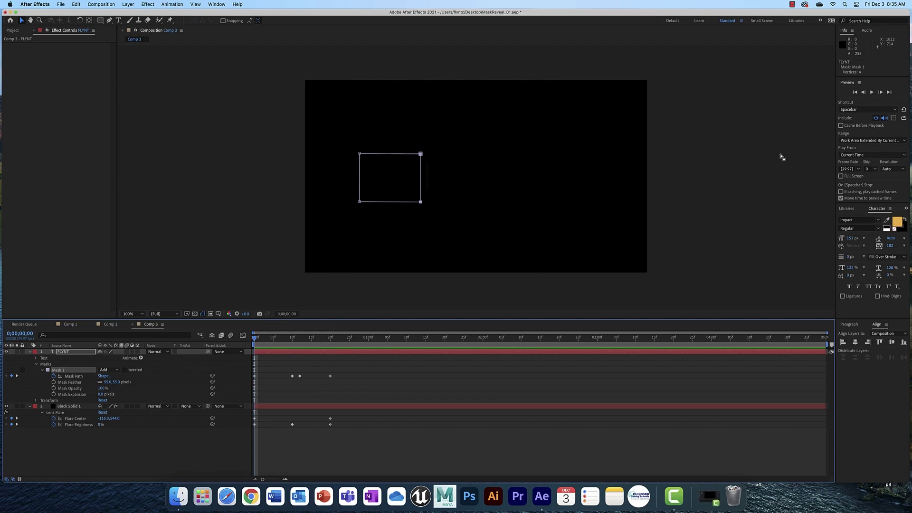
# Preview the flare-and-mask reveal several times, then return to the first frame.
pyautogui.click(871, 93)
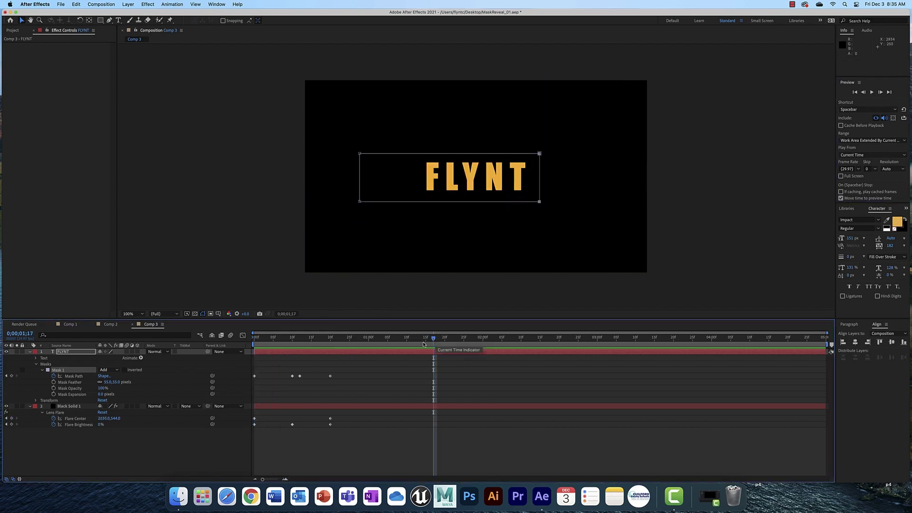
pyautogui.press('space')
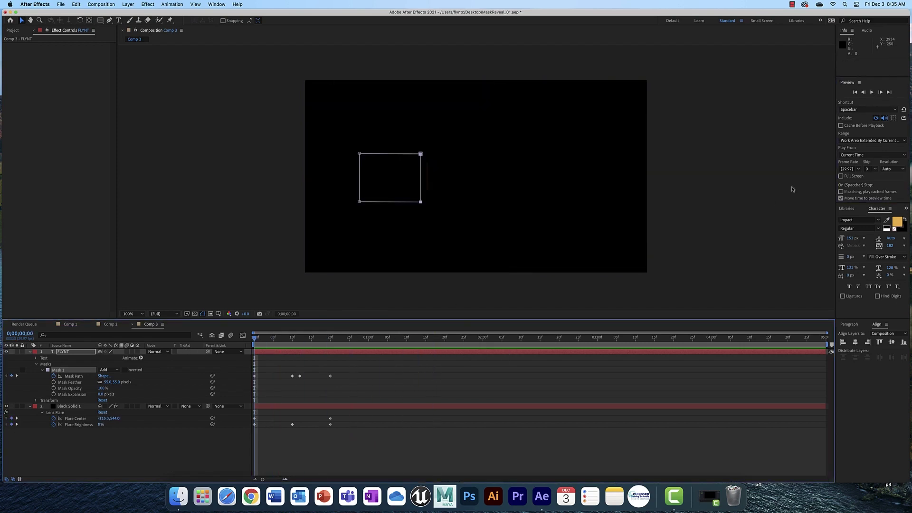
pyautogui.click(872, 93)
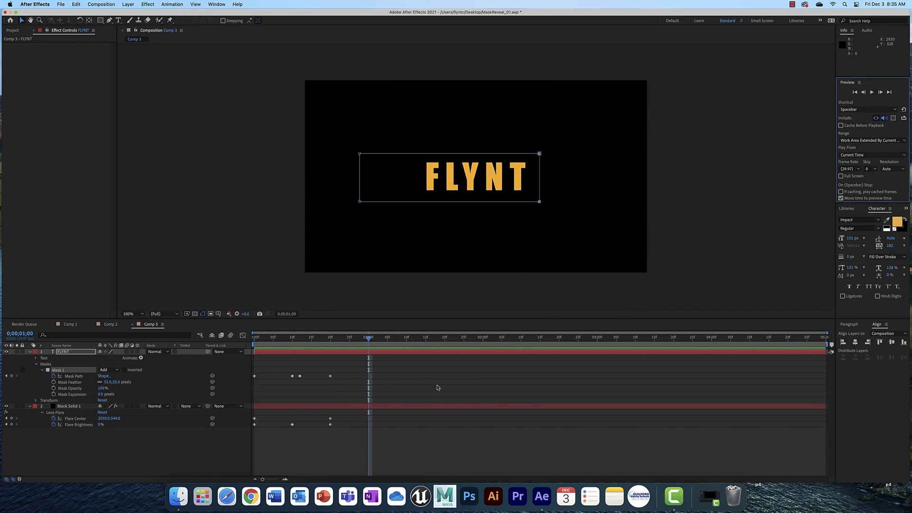
pyautogui.press('space')
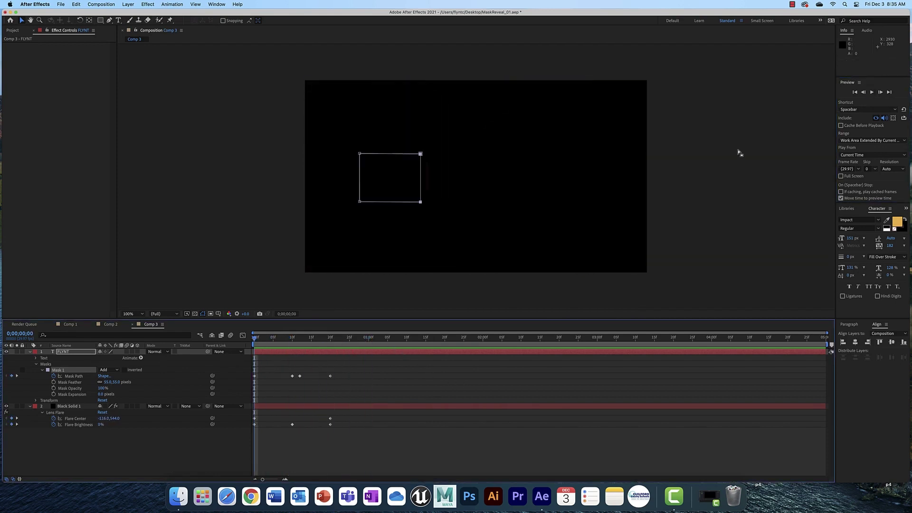
pyautogui.click(872, 93)
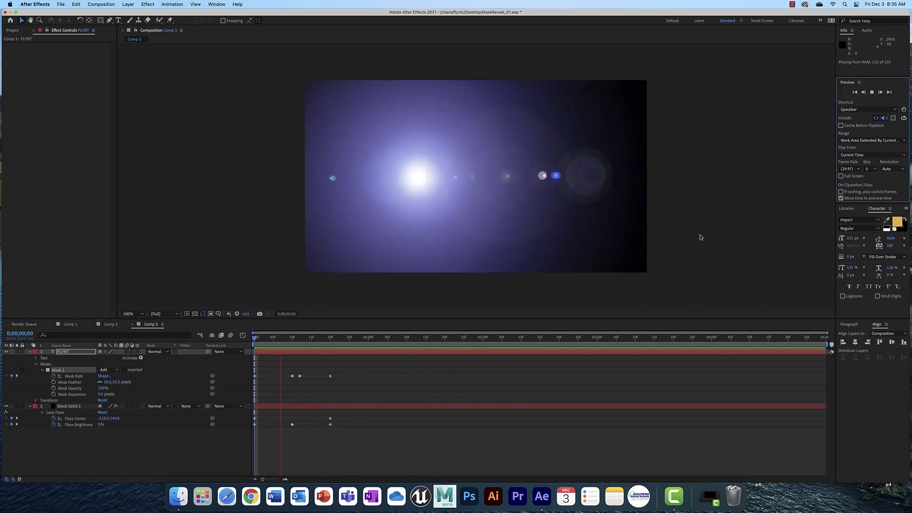
pyautogui.click(411, 340)
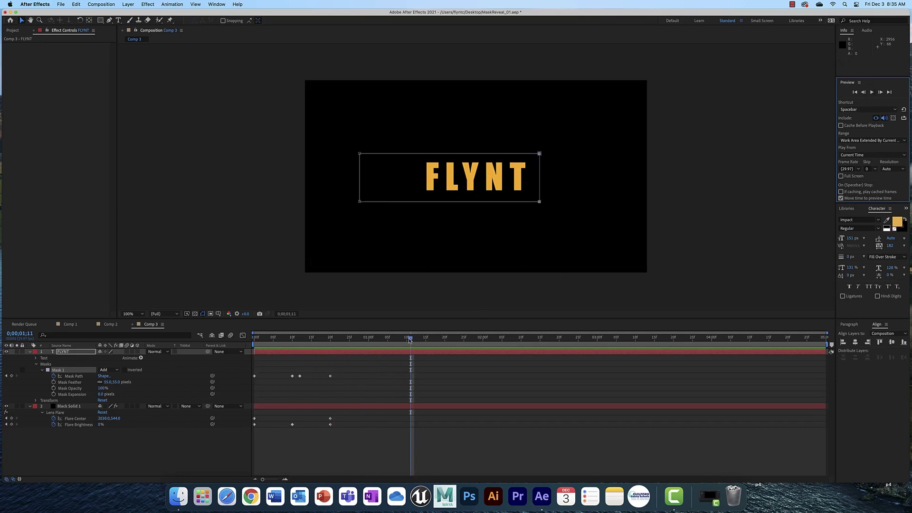
pyautogui.press('Home')
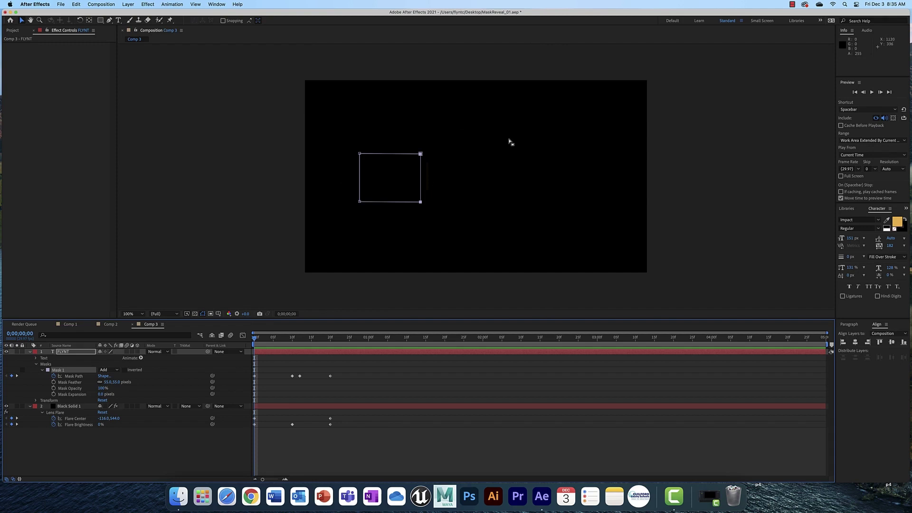
# Import high-rise-building-1829191.jpg as a new composition, then select it from Comp 3.
pyautogui.click(60, 5)
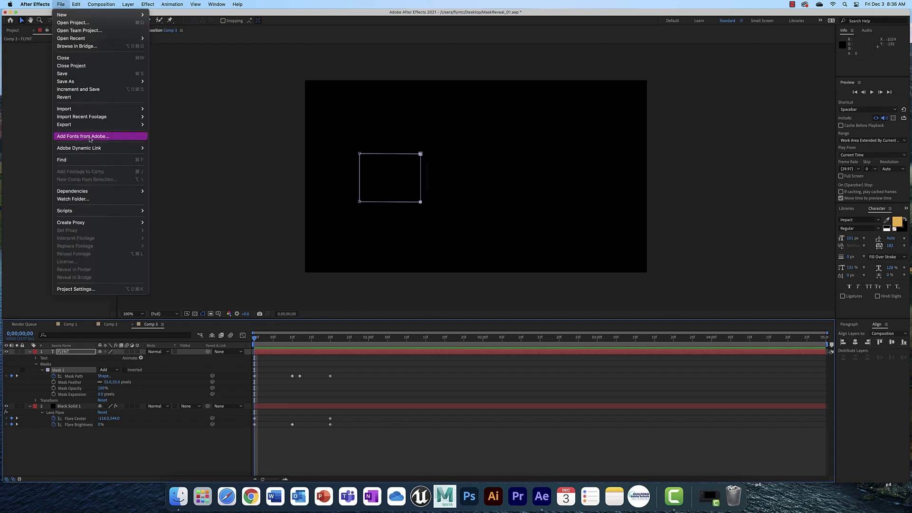
pyautogui.click(578, 146)
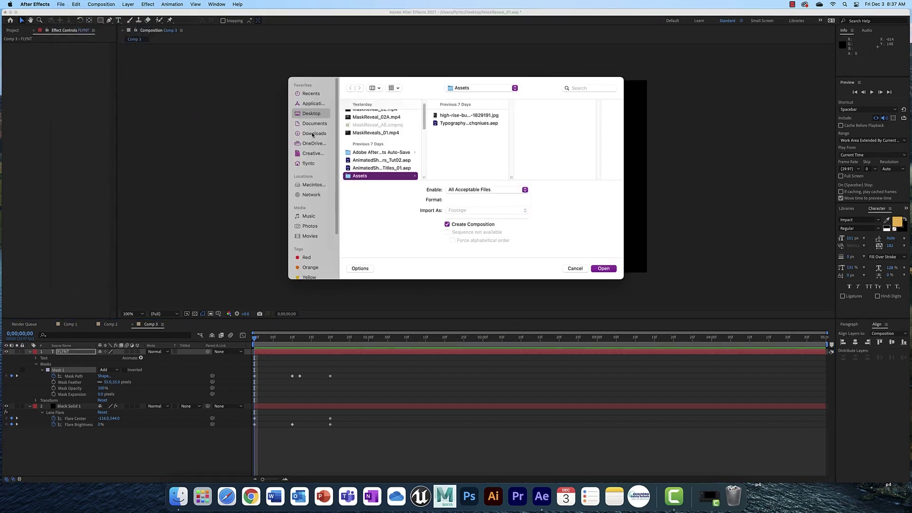
pyautogui.click(475, 115)
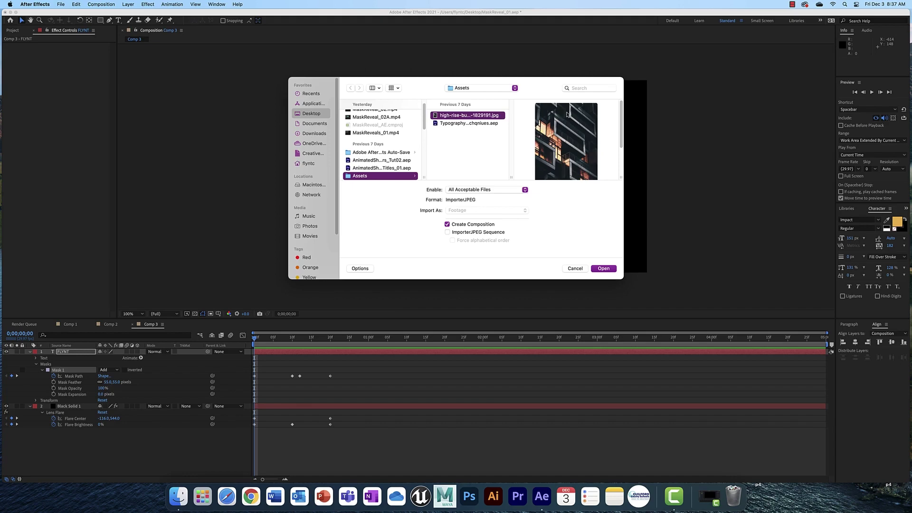
pyautogui.click(603, 269)
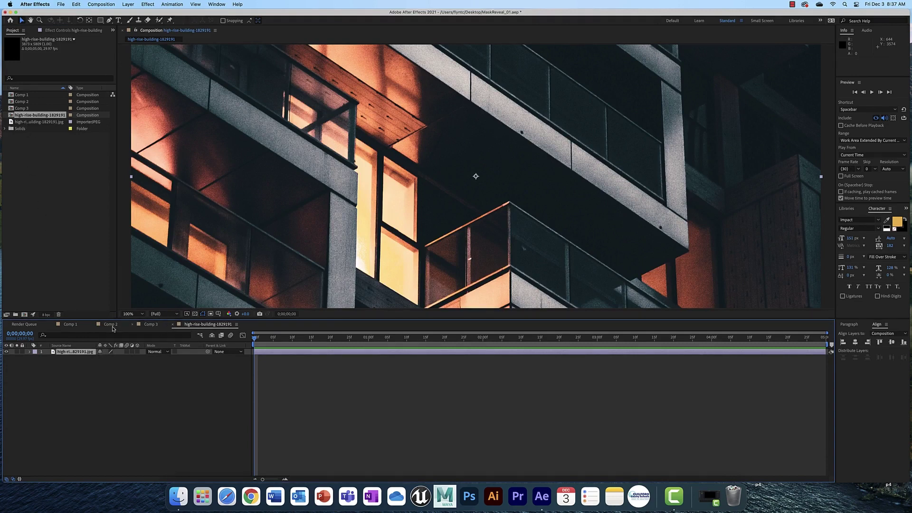
pyautogui.click(154, 326)
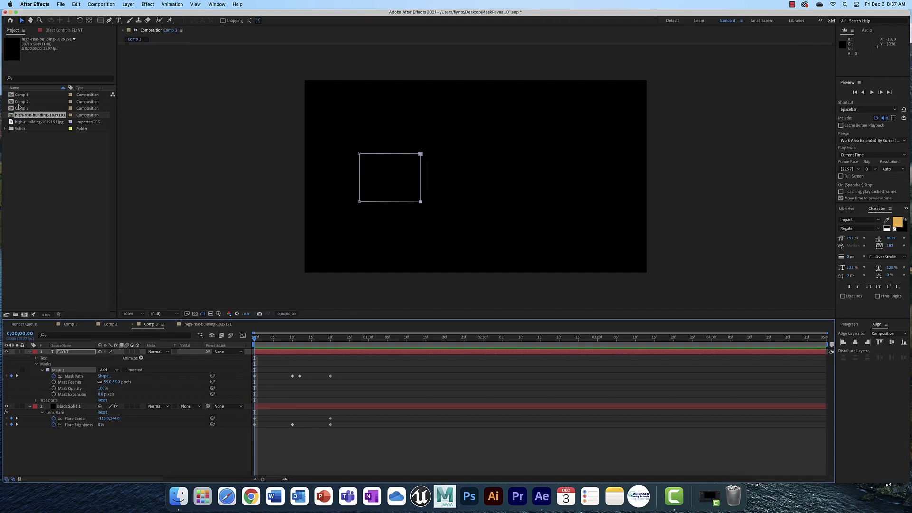
pyautogui.click(11, 116)
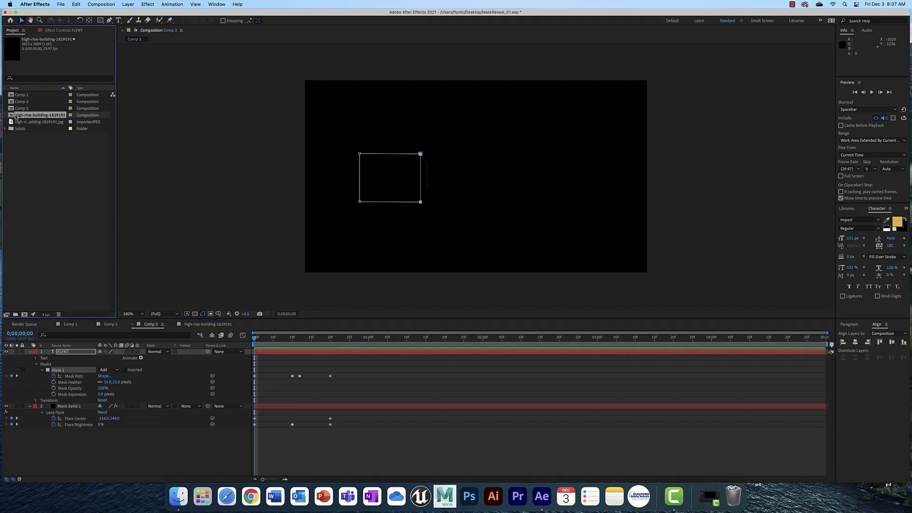
# Add the high-rise-building comp to Comp 3 as a layer and preview it.
pyautogui.moveTo(11, 116); pyautogui.dragTo(83, 439)
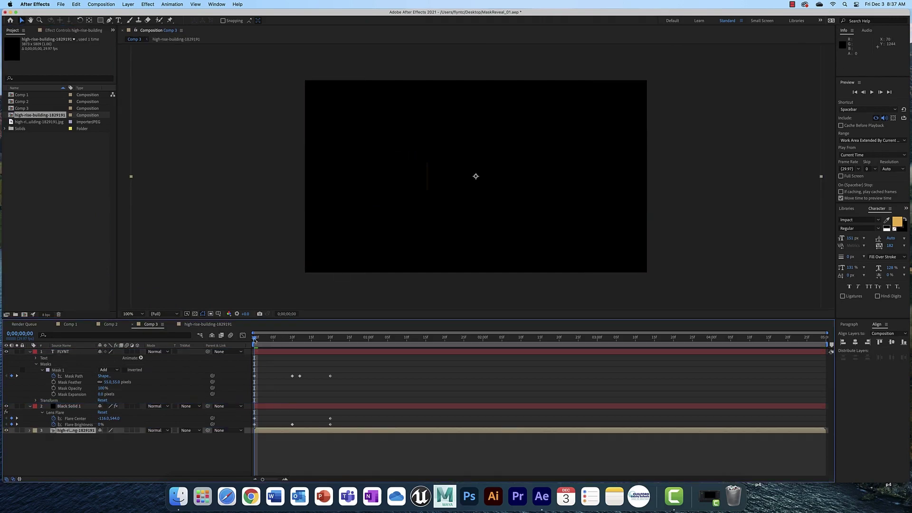
pyautogui.press('space')
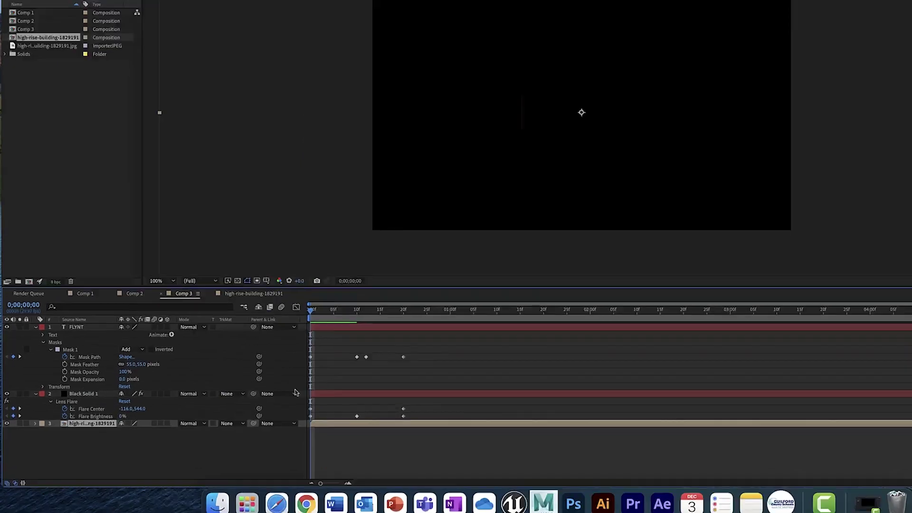
pyautogui.click(295, 393)
pyautogui.click(244, 399)
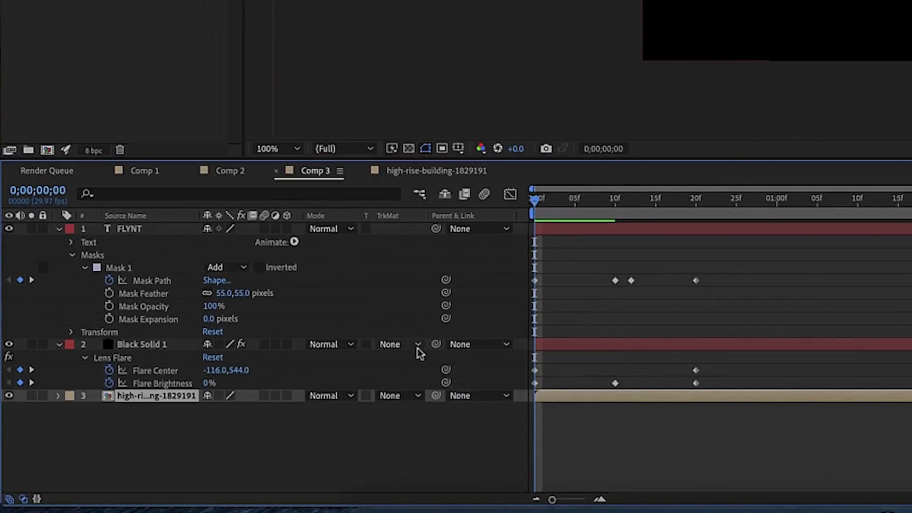
pyautogui.click(415, 399)
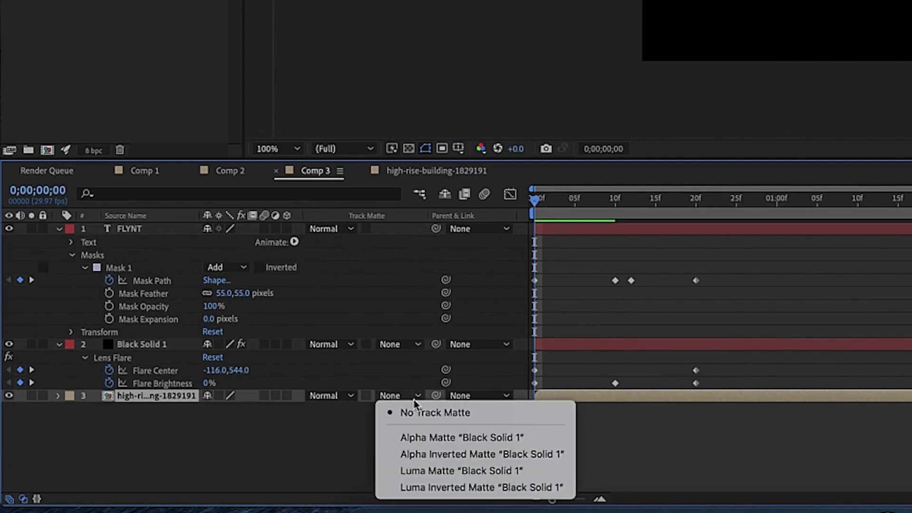
pyautogui.click(359, 403)
pyautogui.click(352, 397)
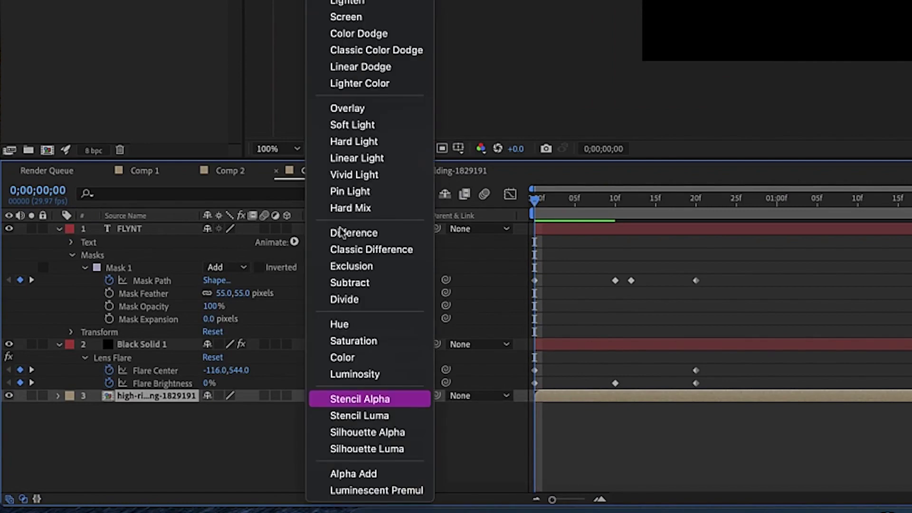
pyautogui.click(269, 483)
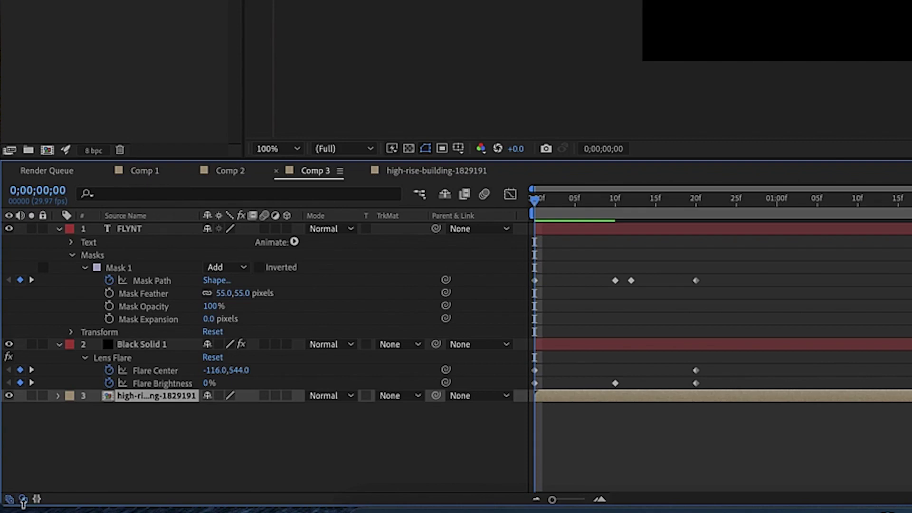
# Restore the Modes column and set the building layer's blend mode to Screen.
pyautogui.click(23, 499)
pyautogui.click(23, 500)
pyautogui.click(23, 500)
pyautogui.click(23, 499)
pyautogui.click(22, 499)
pyautogui.click(23, 500)
pyautogui.click(22, 500)
pyautogui.click(22, 500)
pyautogui.click(352, 396)
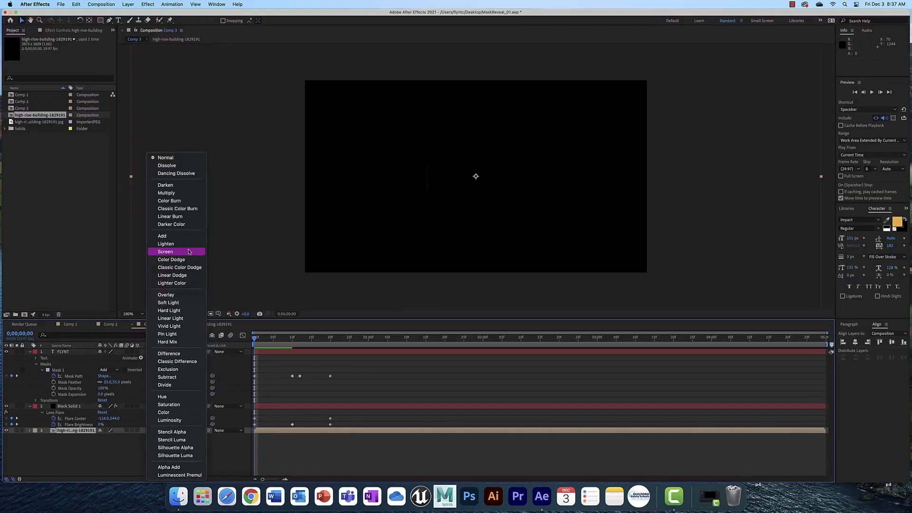
pyautogui.click(369, 48)
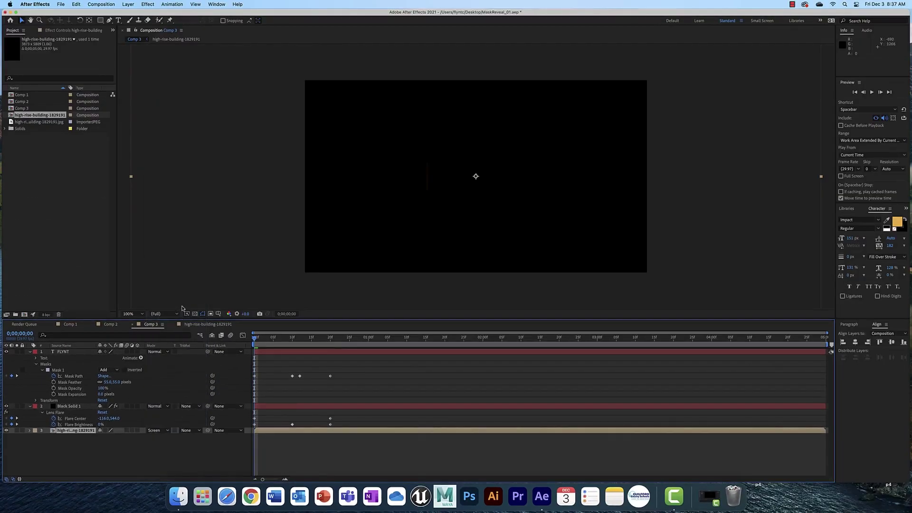
# Undo the building layer's Screen blend, set Black Solid 1 to Screen, and preview.
pyautogui.press('super+z')
pyautogui.click(166, 407)
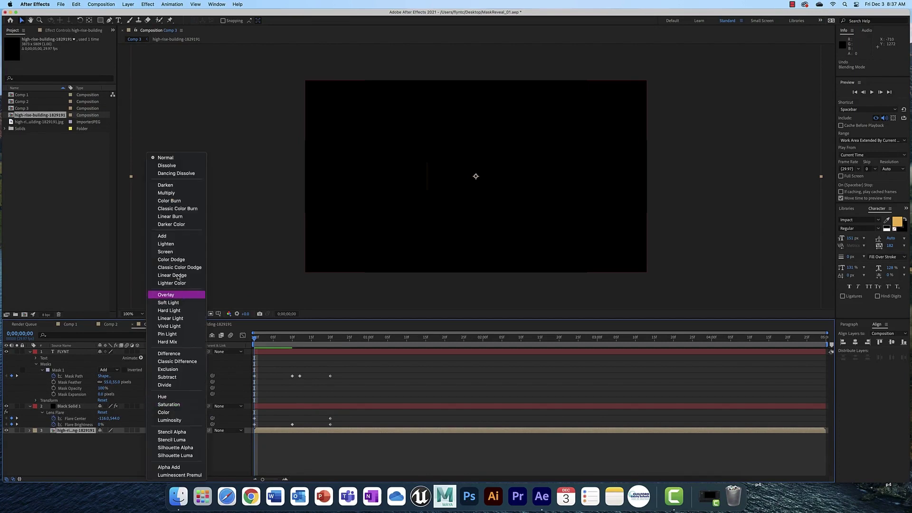
pyautogui.click(181, 255)
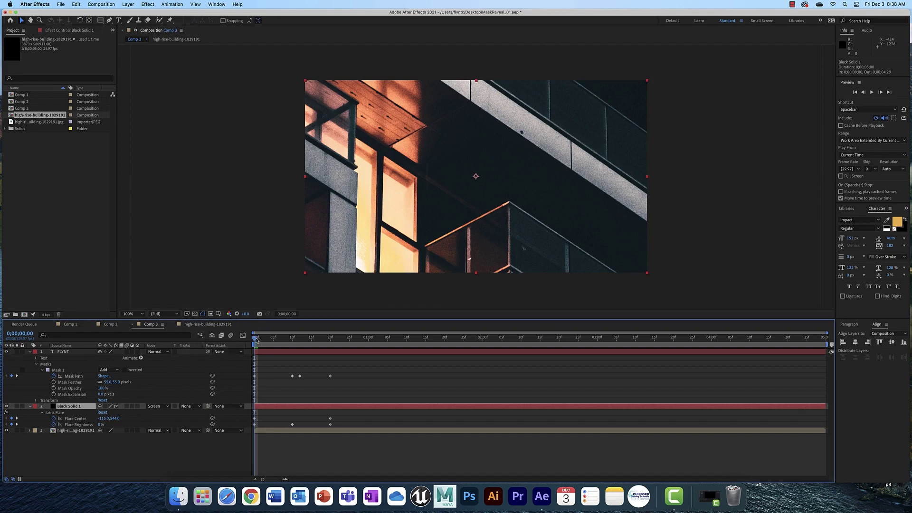
pyautogui.press('space')
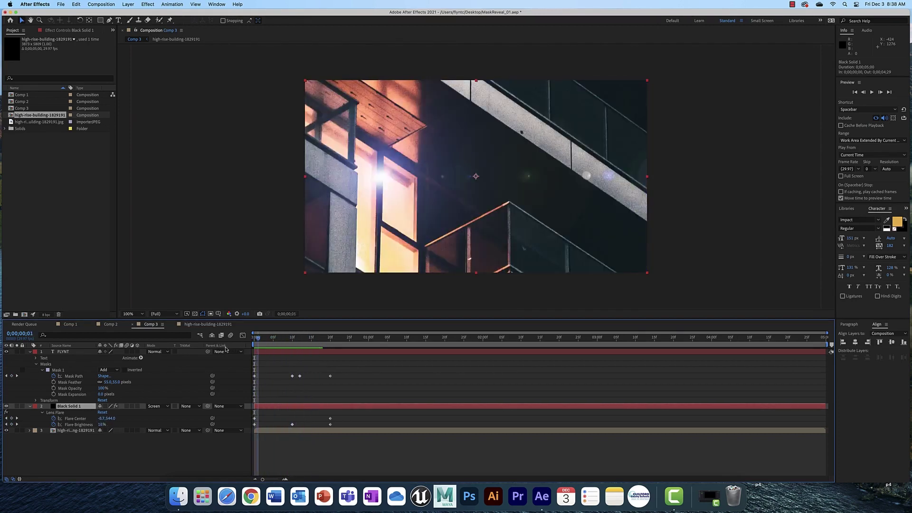
# Give the building photo a Zoom Radial Blur of amount 105 and preview at frame 21.
pyautogui.click(76, 430)
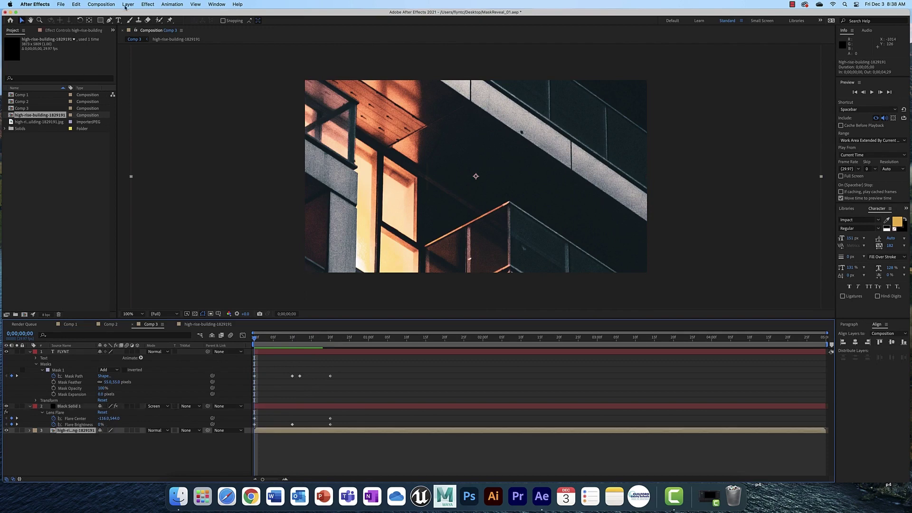
pyautogui.click(148, 4)
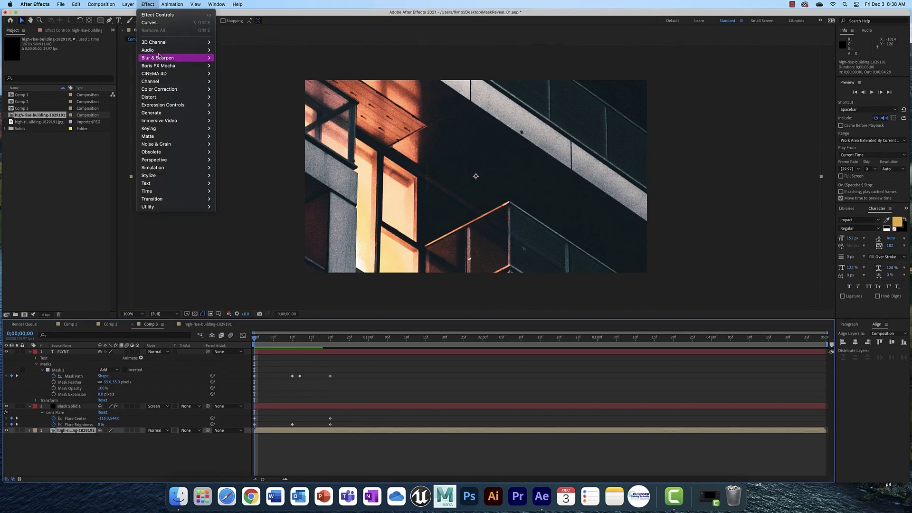
pyautogui.moveTo(162, 58)
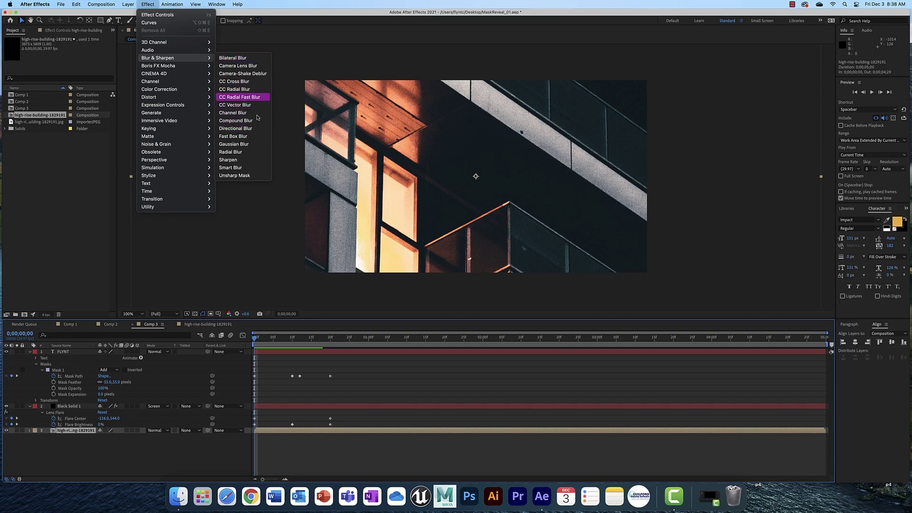
pyautogui.click(260, 152)
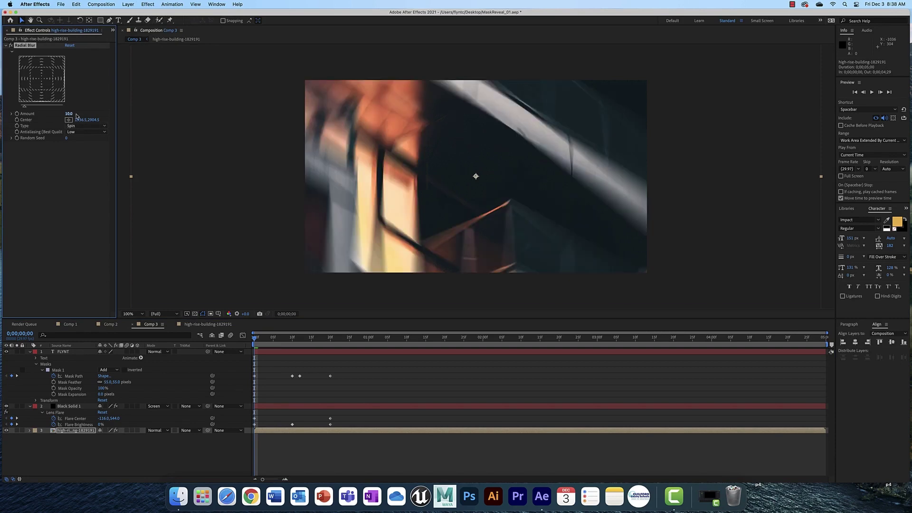
pyautogui.click(97, 128)
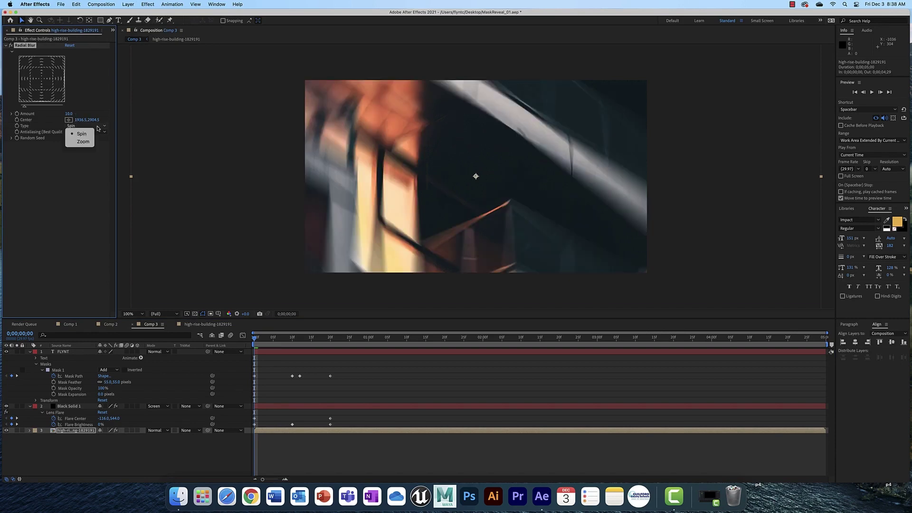
pyautogui.click(79, 136)
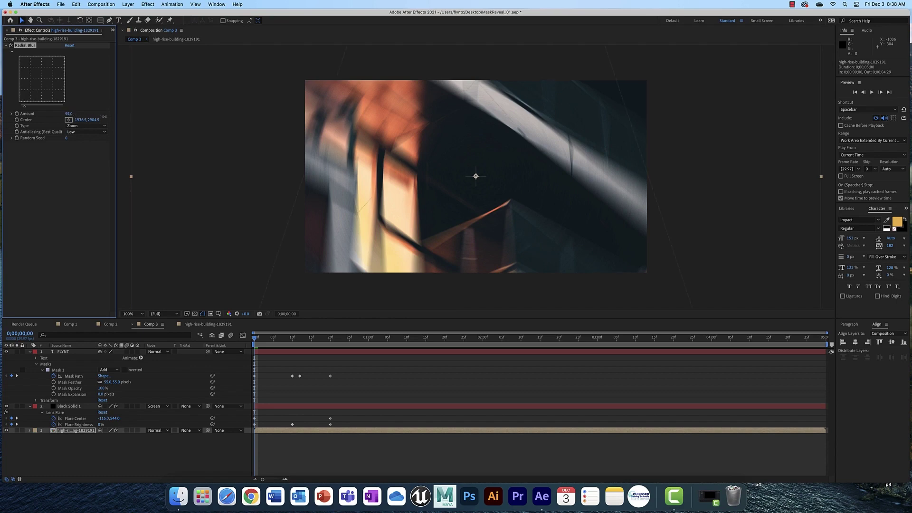
pyautogui.moveTo(104, 116); pyautogui.dragTo(105, 119)
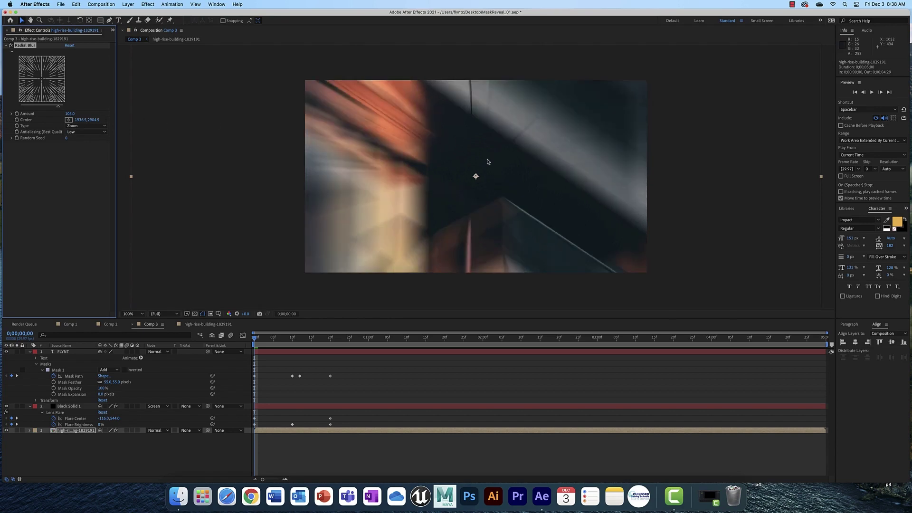
pyautogui.moveTo(255, 339); pyautogui.dragTo(327, 345)
pyautogui.press('space')
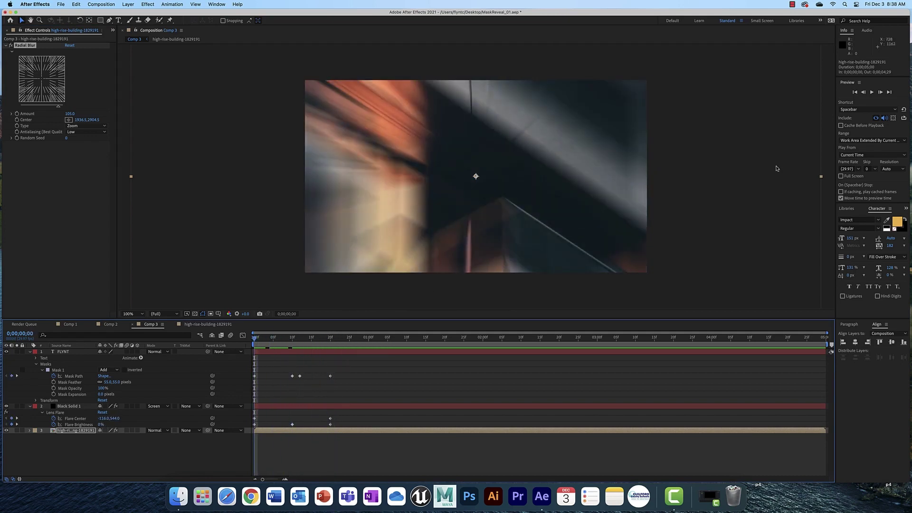
pyautogui.click(872, 93)
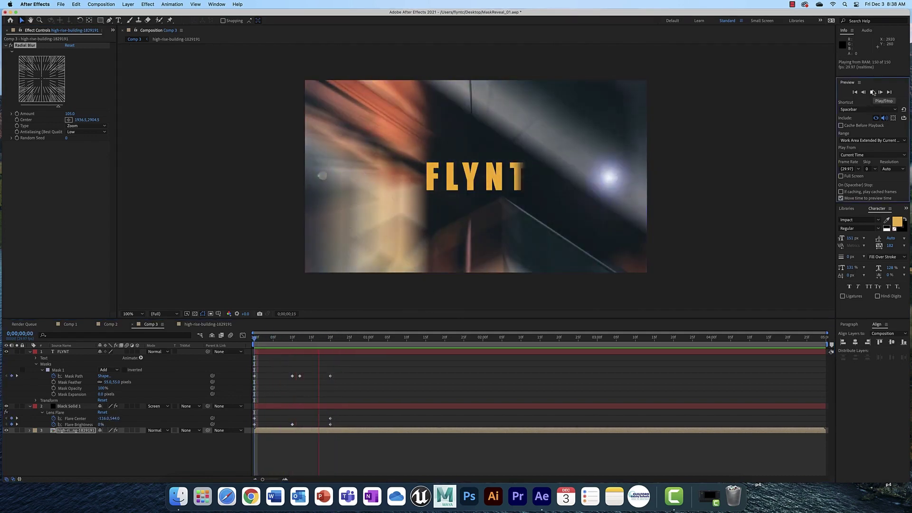
pyautogui.click(292, 341)
pyautogui.press('Home')
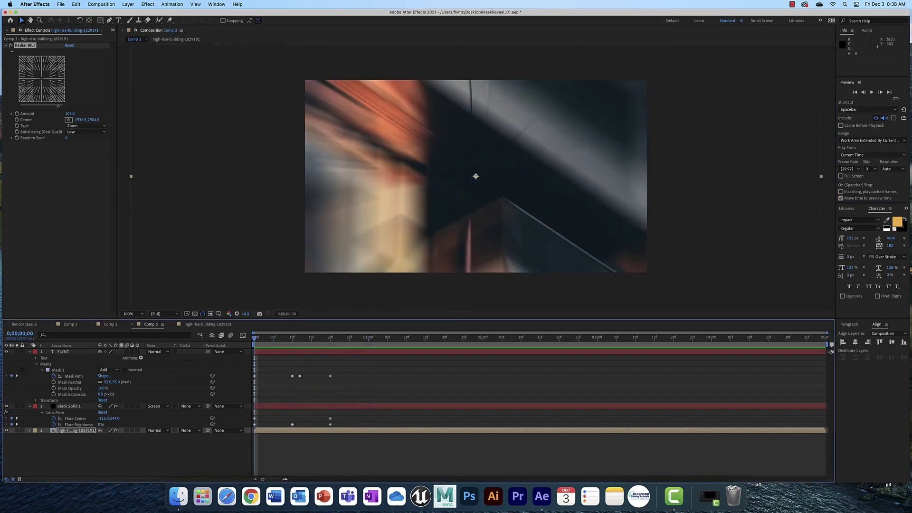
pyautogui.click(872, 93)
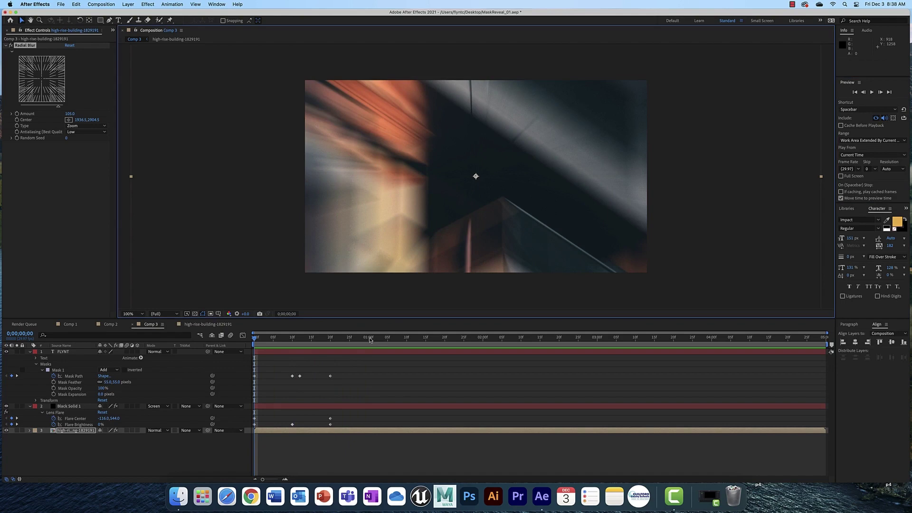
pyautogui.click(871, 93)
pyautogui.click(334, 349)
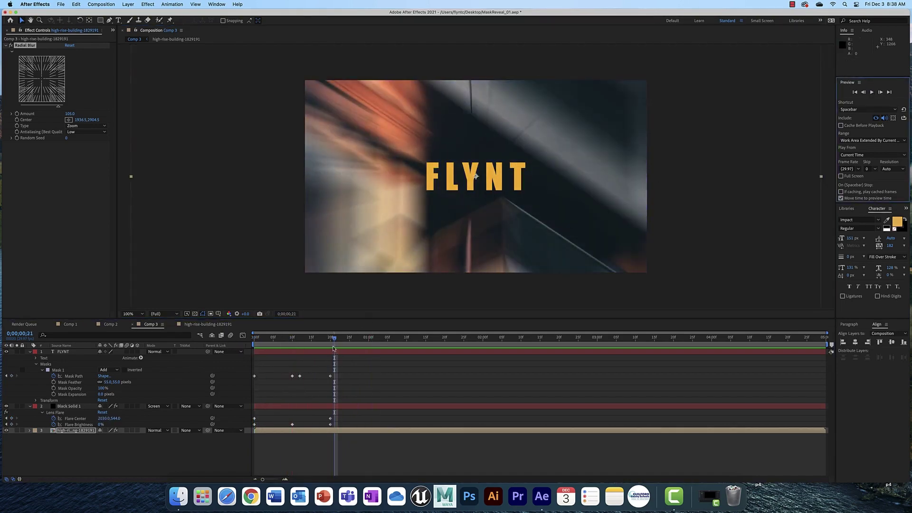
pyautogui.press('space')
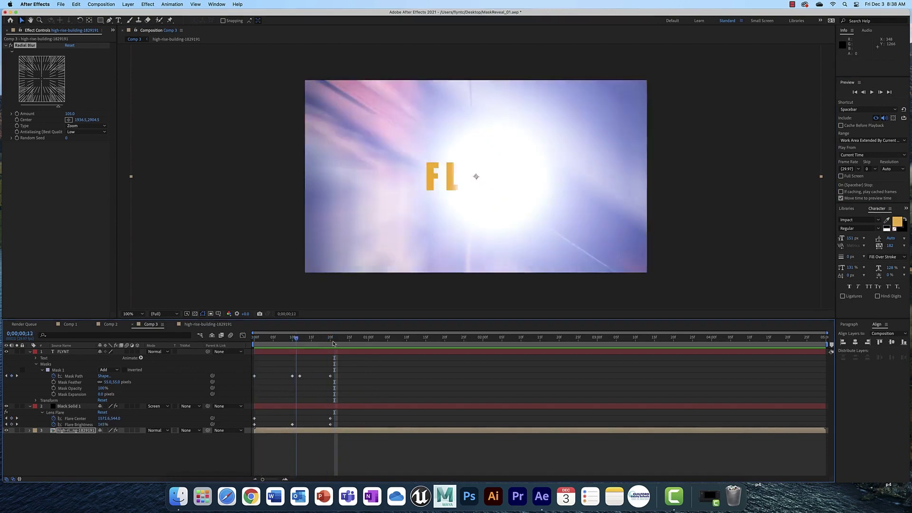
pyautogui.click(253, 341)
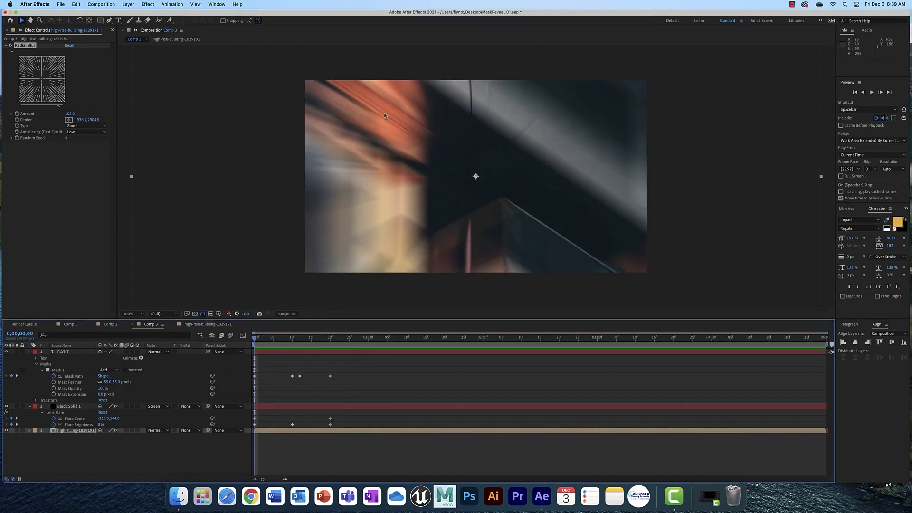